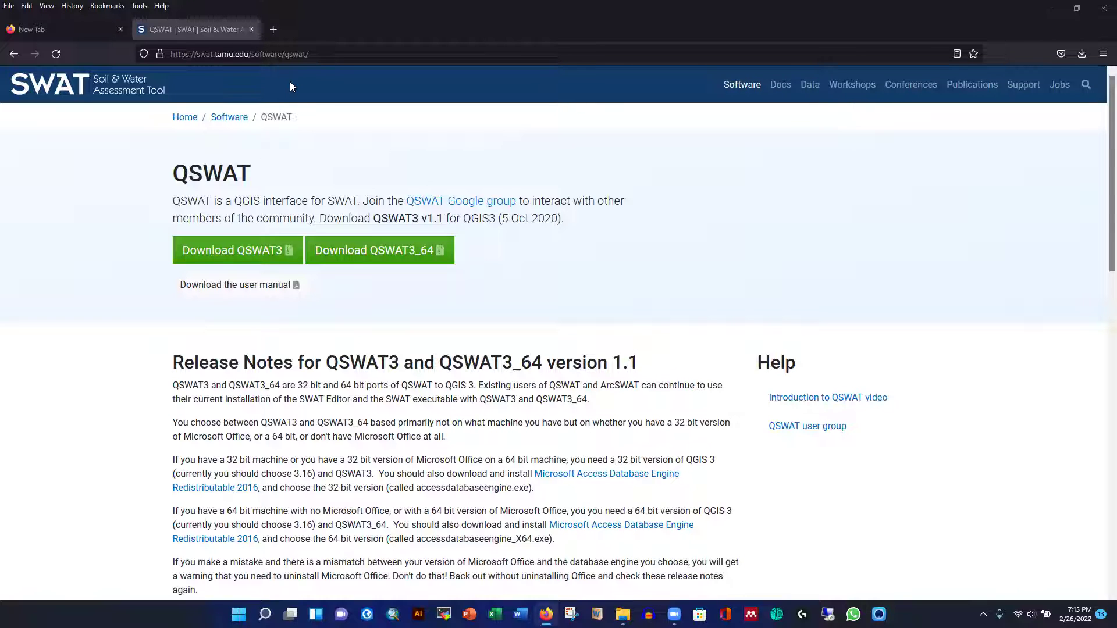
Search the web for QGIS in a new browser tab and open the Download QGIS page.
left_click(274, 29)
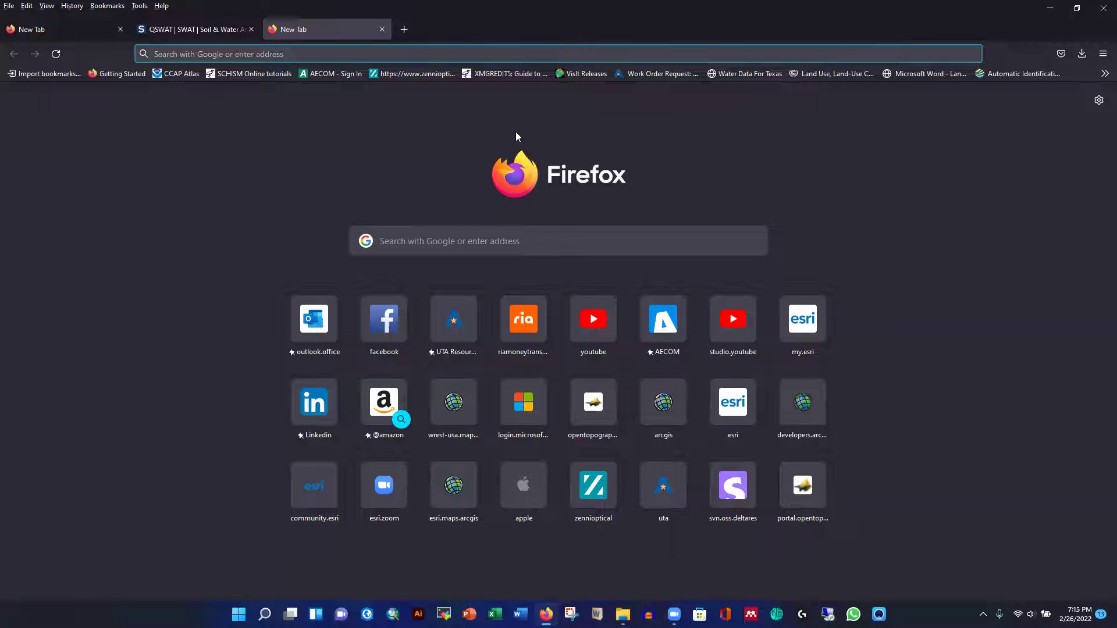
type("QGIS")
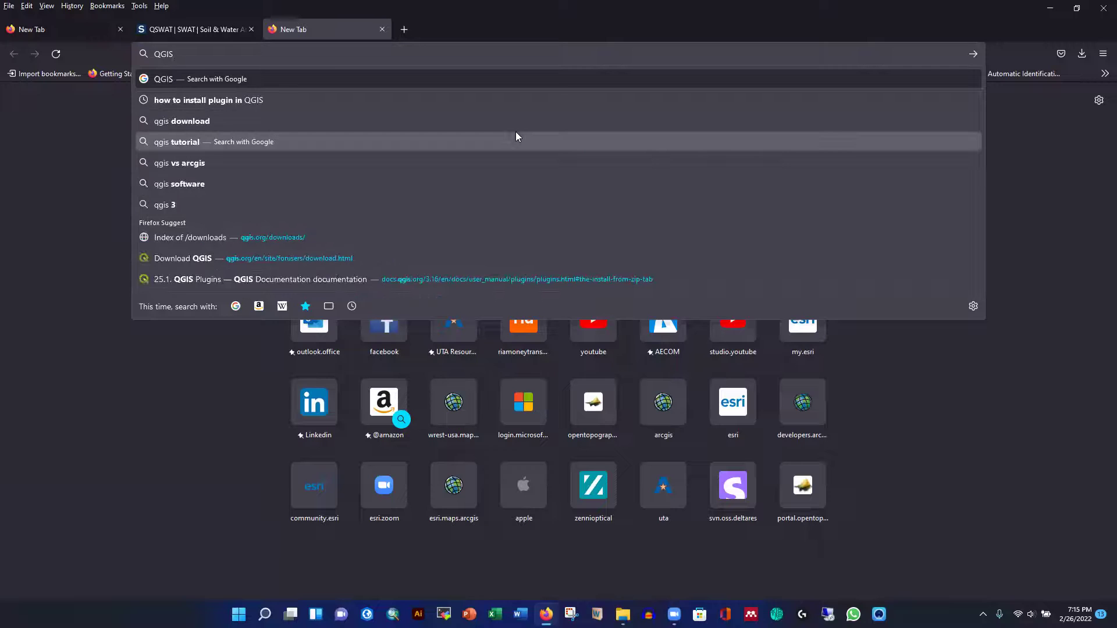
key("Return")
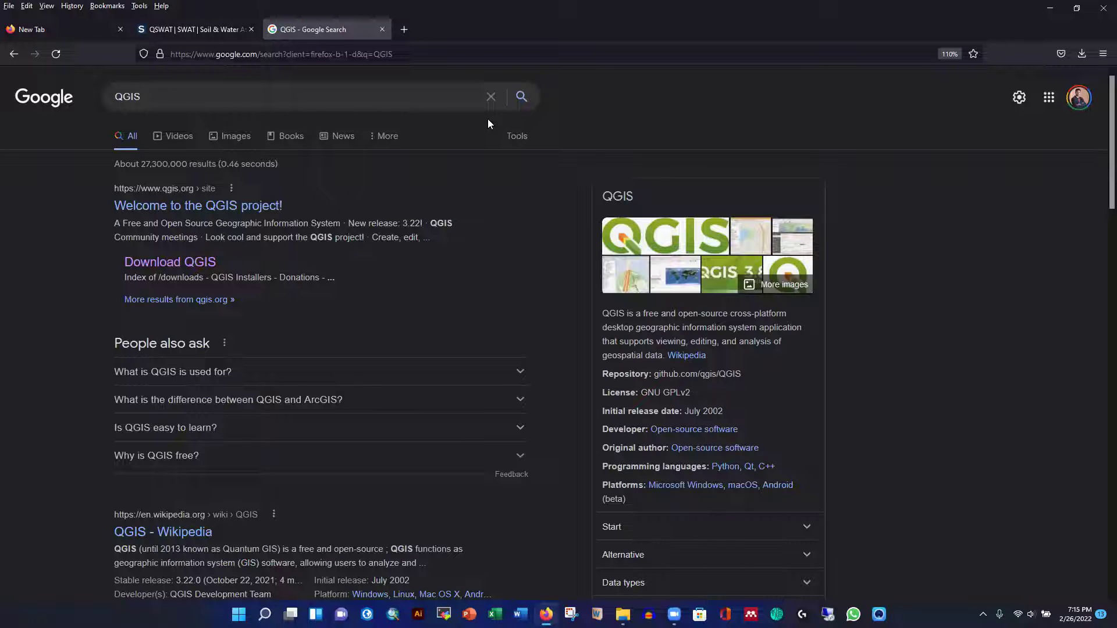
left_click(145, 266)
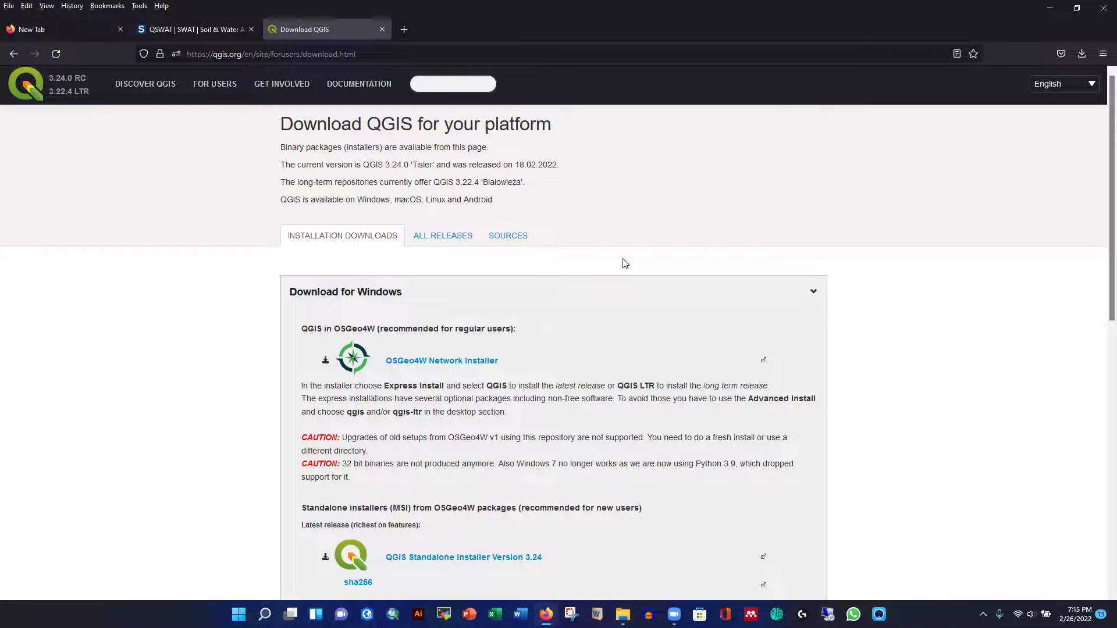
Examine the Windows standalone installers on the download page and the linked All downloads instructions.
scroll(624, 263, "down", 3)
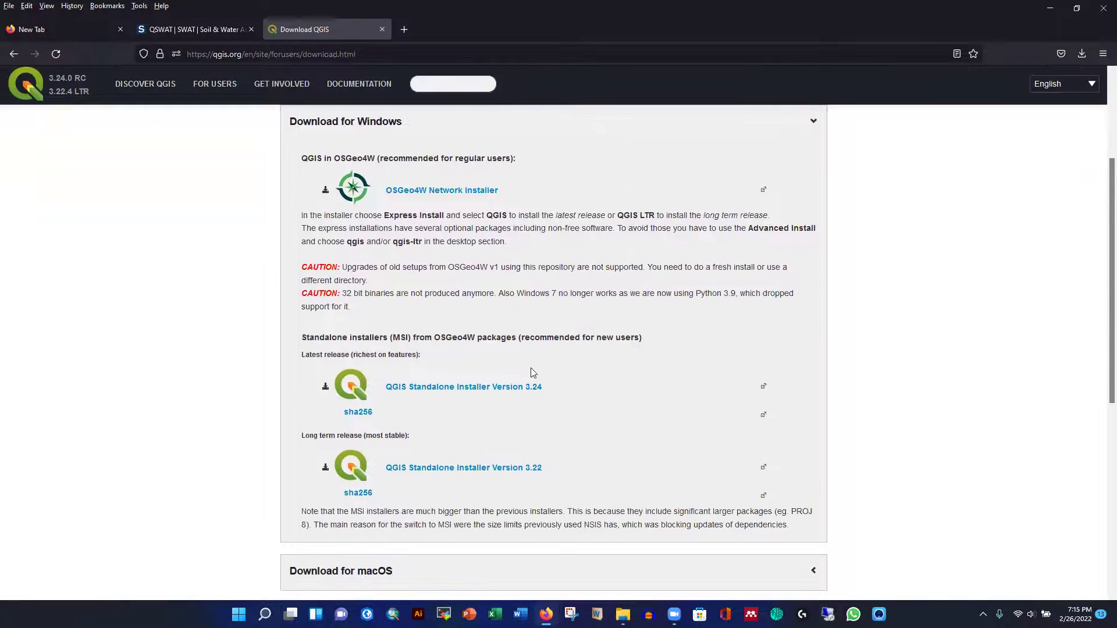
scroll(534, 380, "down", 2)
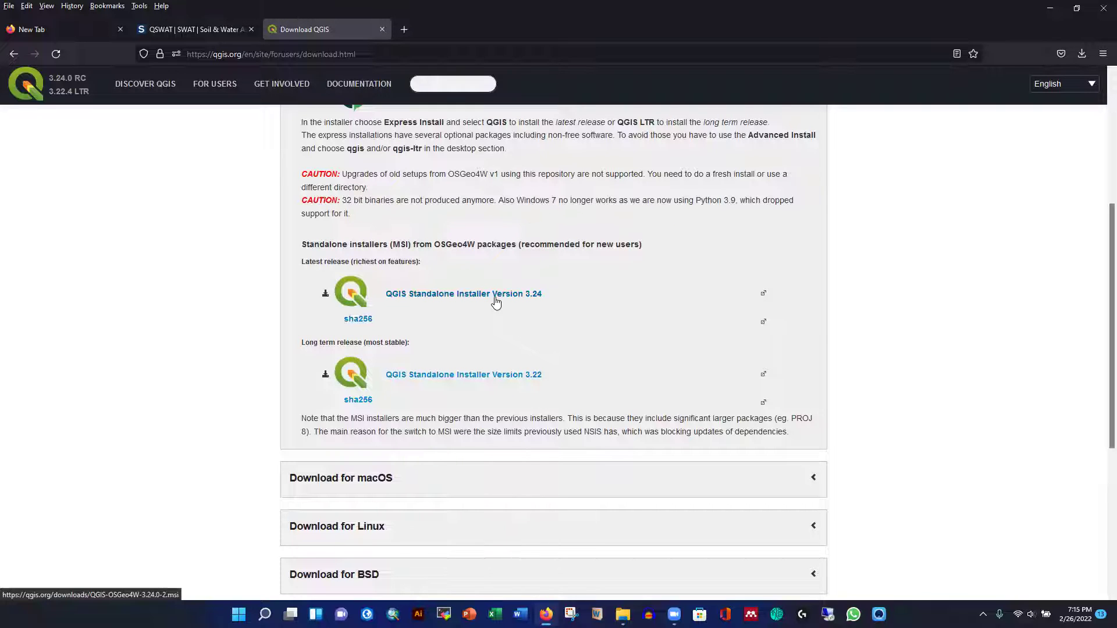
scroll(496, 301, "down", 3)
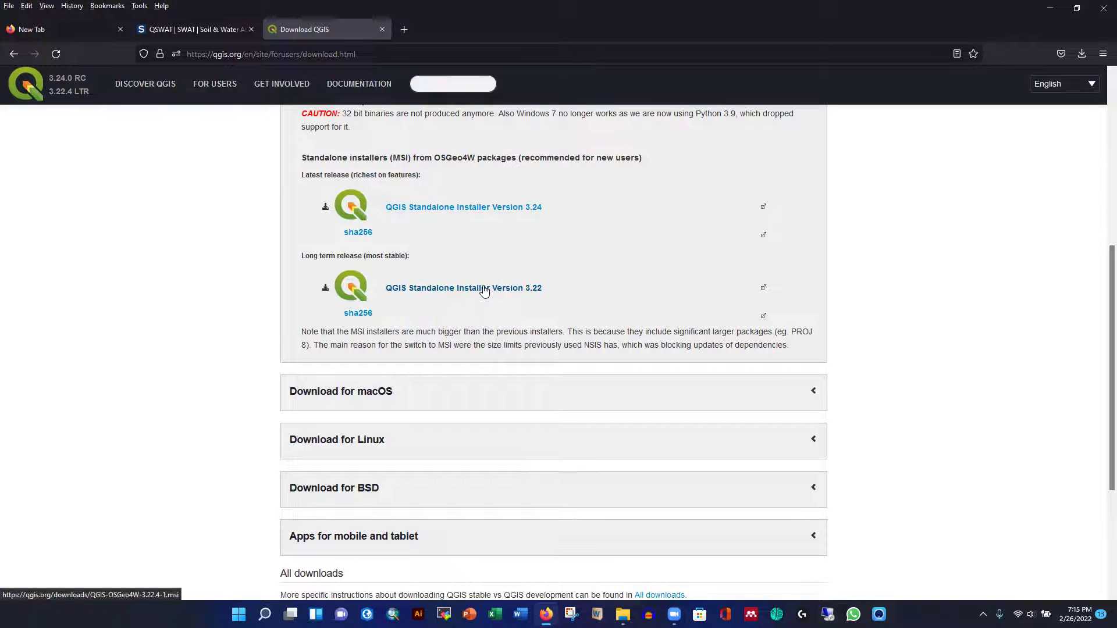
scroll(482, 288, "down", 3)
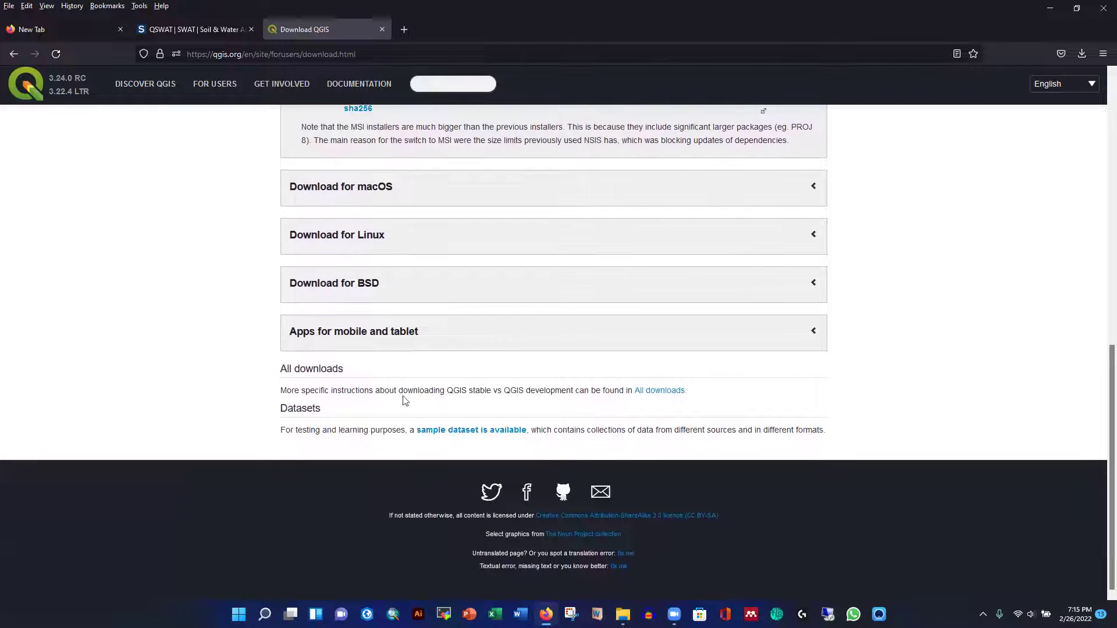
left_click(654, 391)
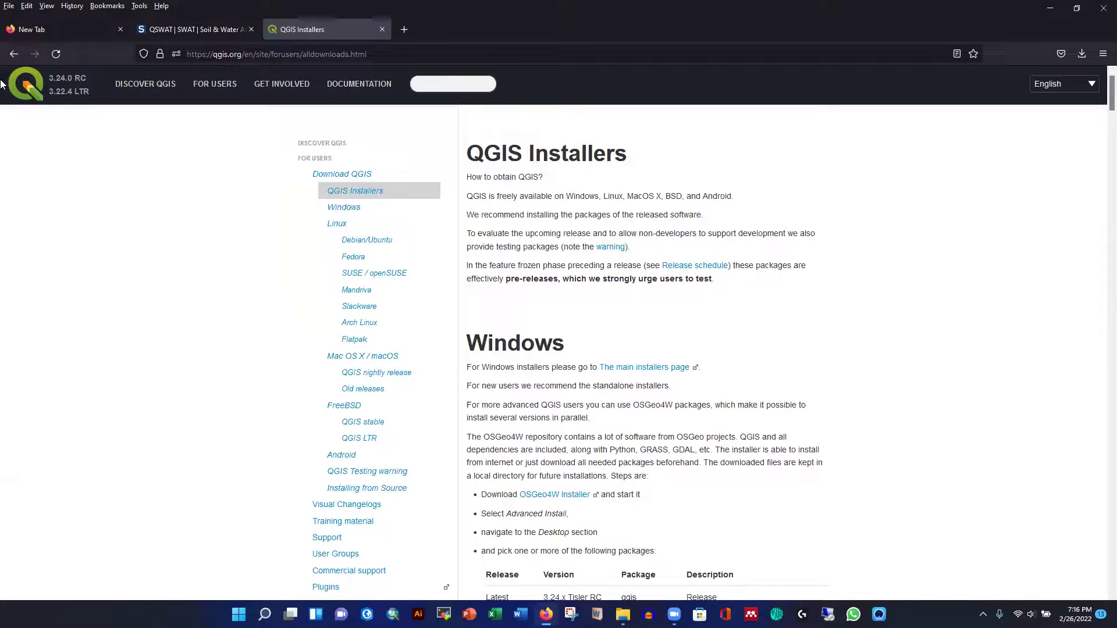
left_click(14, 53)
left_click(326, 316)
scroll(441, 242, "up", 3)
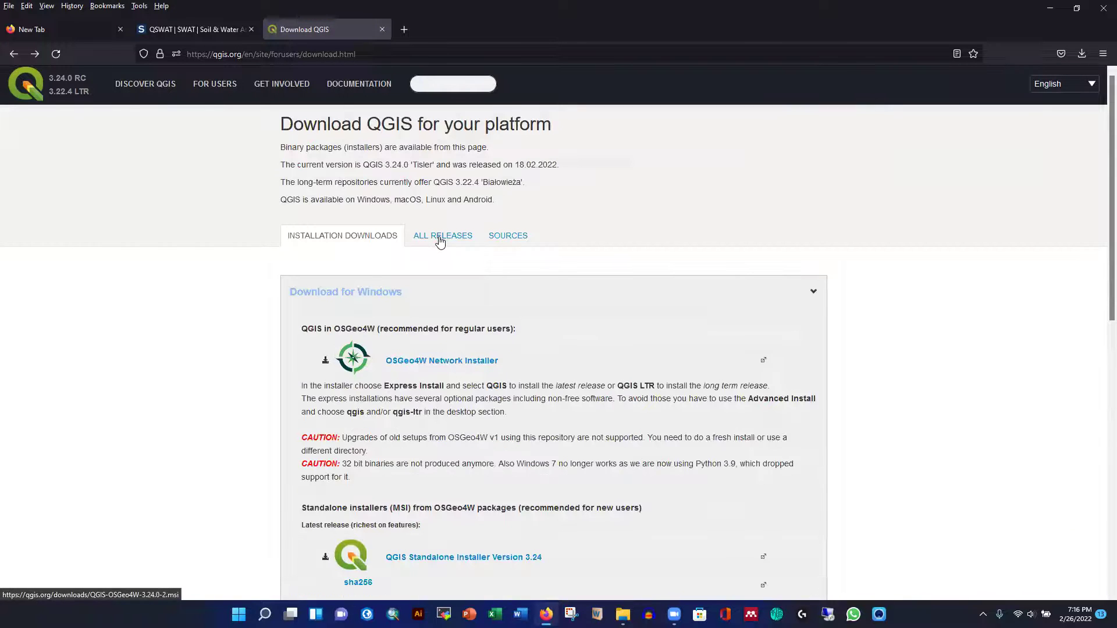
Open the index of previous QGIS releases and look through the 3.16 to 3.22 installers, cross-checking the QSWAT page.
left_click(440, 242)
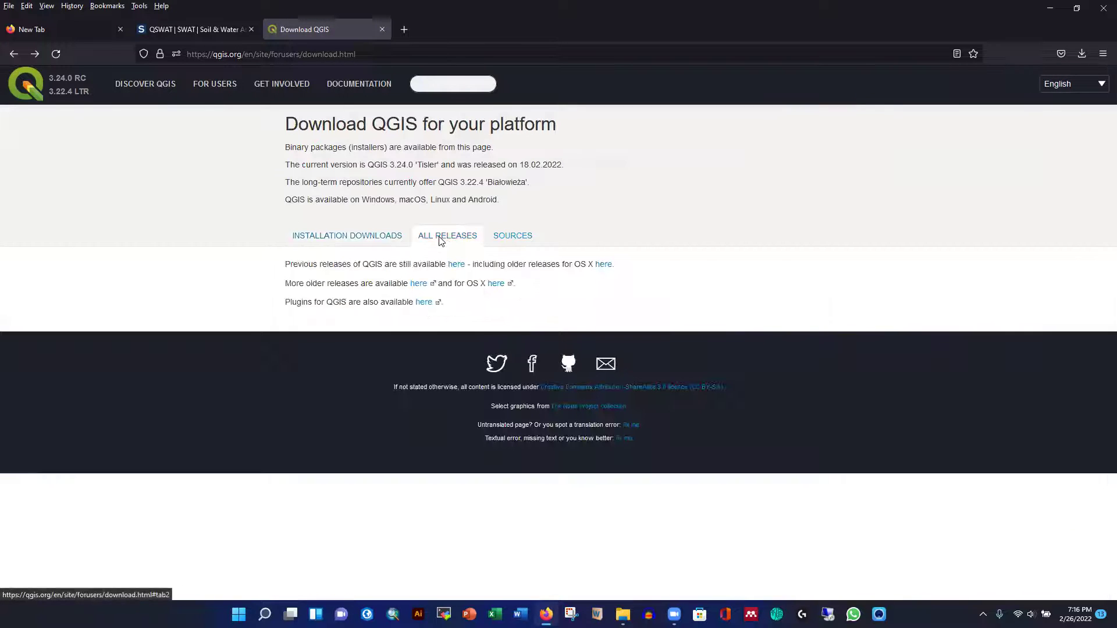
left_click(456, 266)
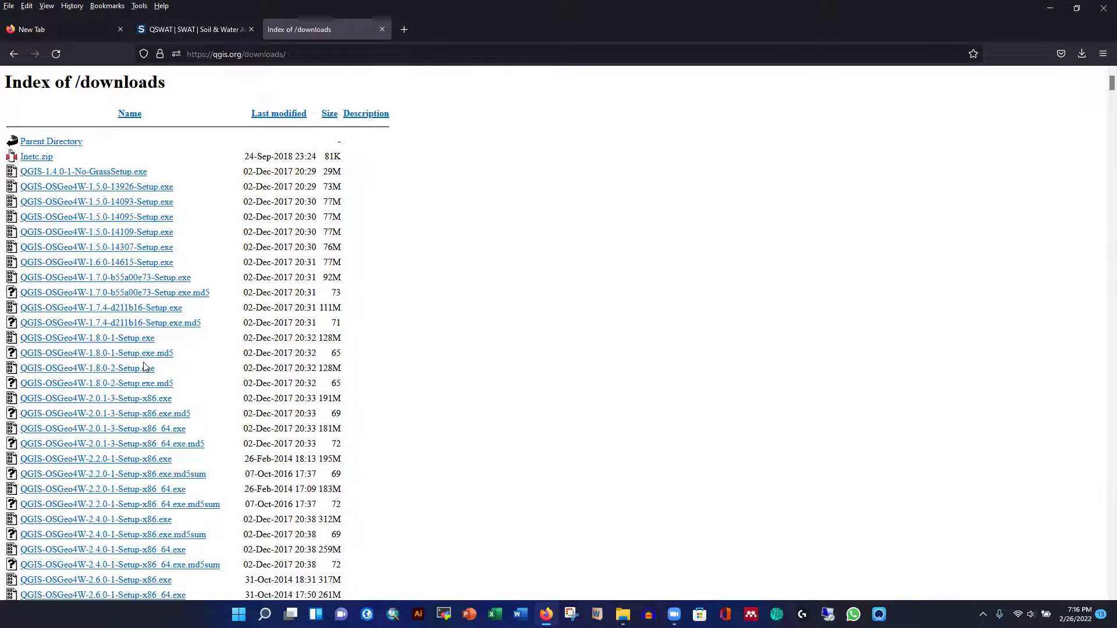
scroll(145, 367, "down", 15)
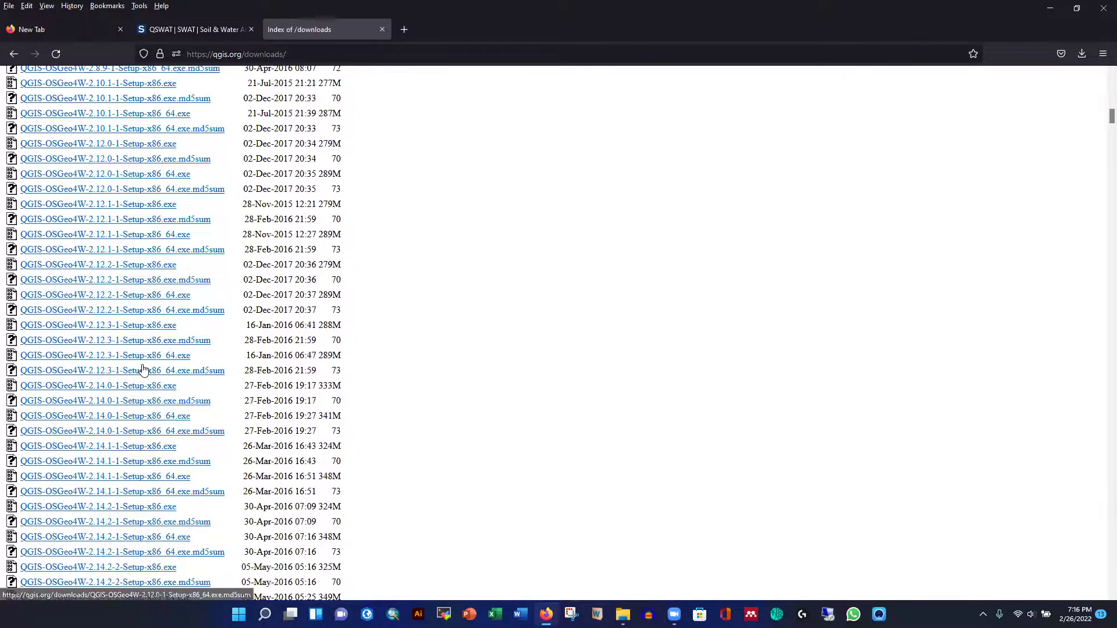
scroll(143, 369, "down", 20)
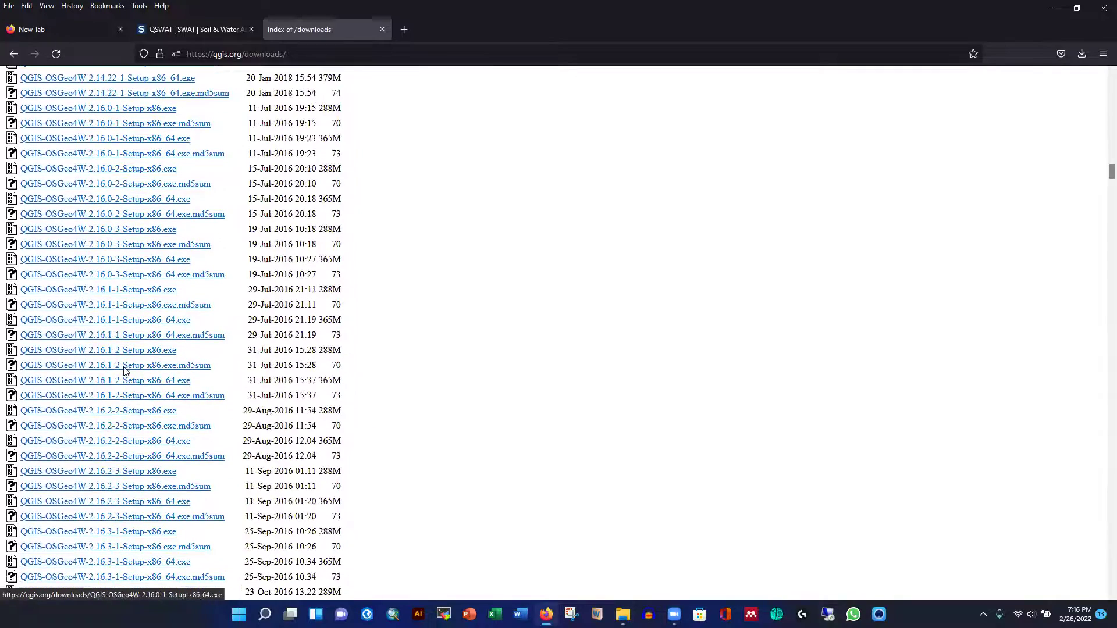
scroll(124, 371, "down", 20)
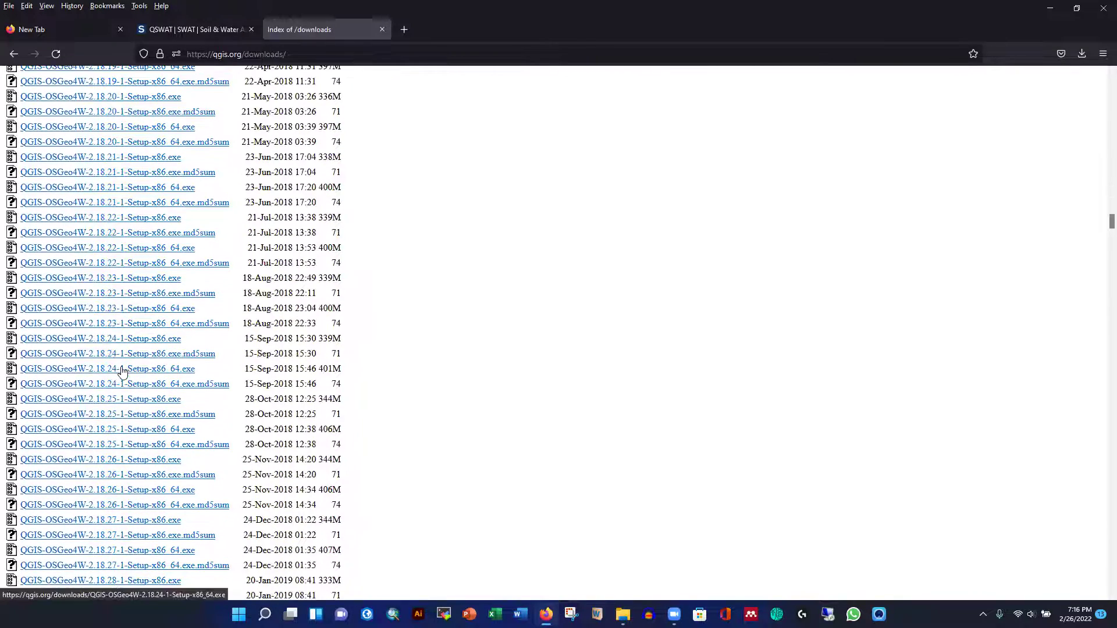
scroll(122, 372, "down", 20)
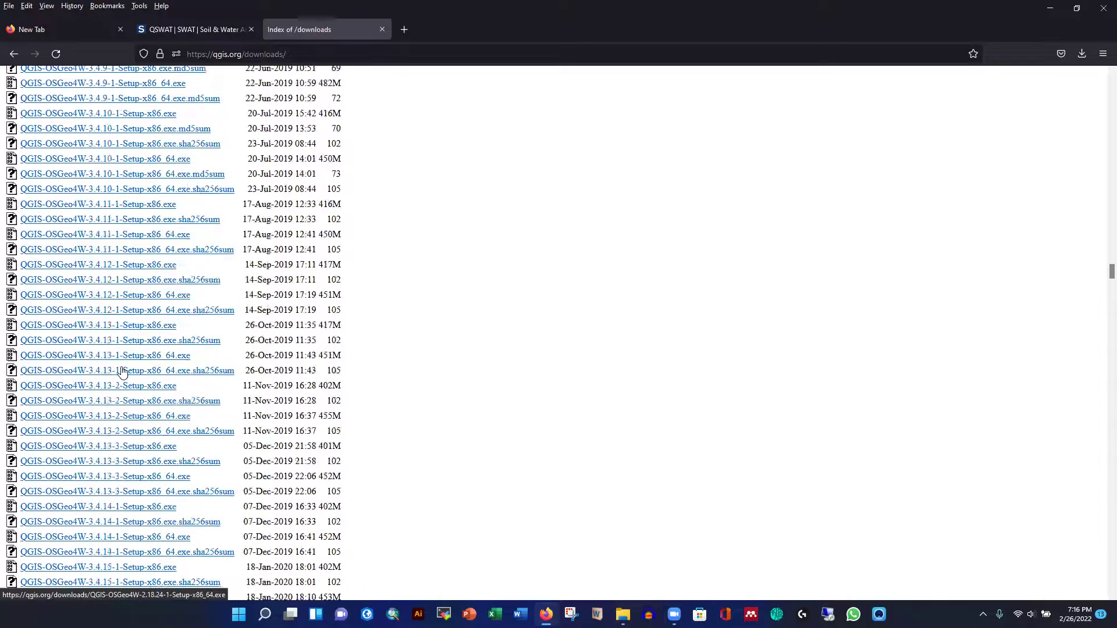
scroll(100, 369, "down", 20)
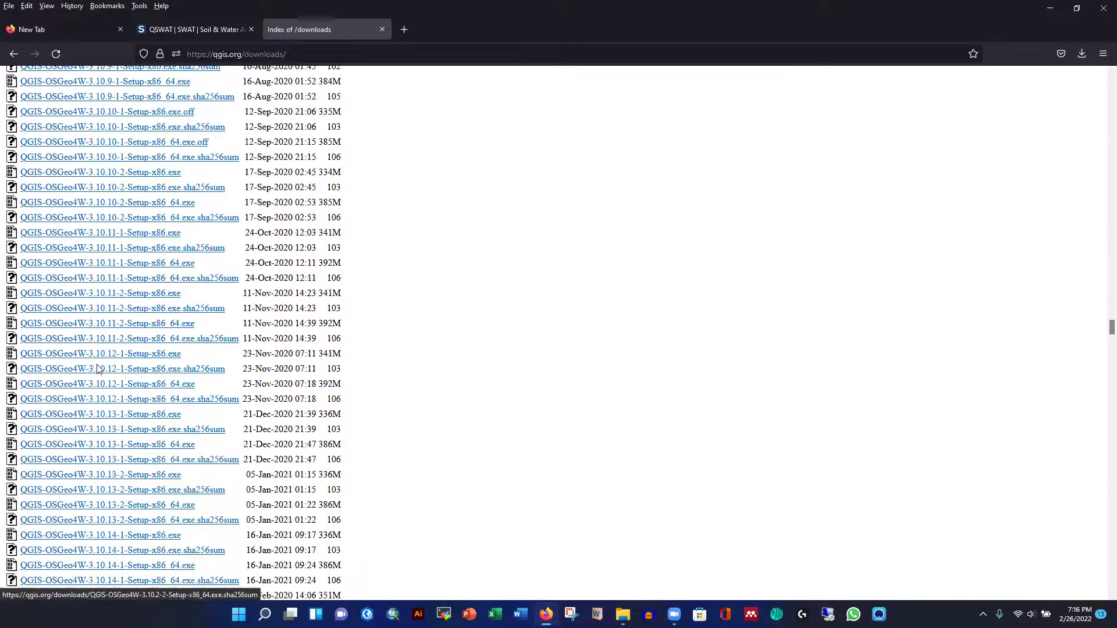
scroll(116, 442, "down", 20)
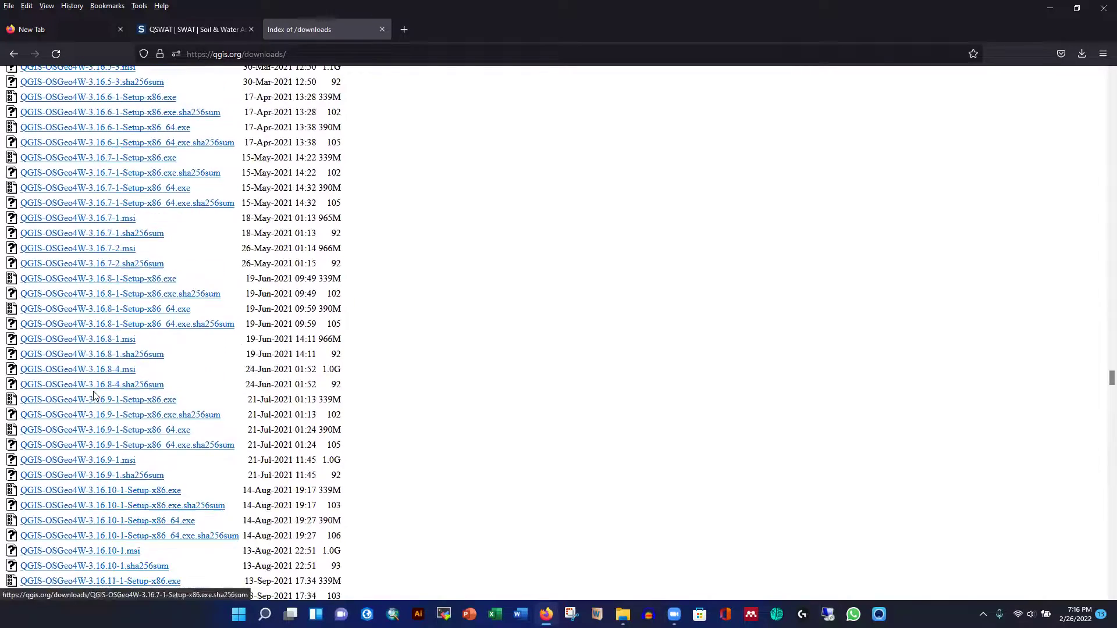
scroll(91, 395, "down", 5)
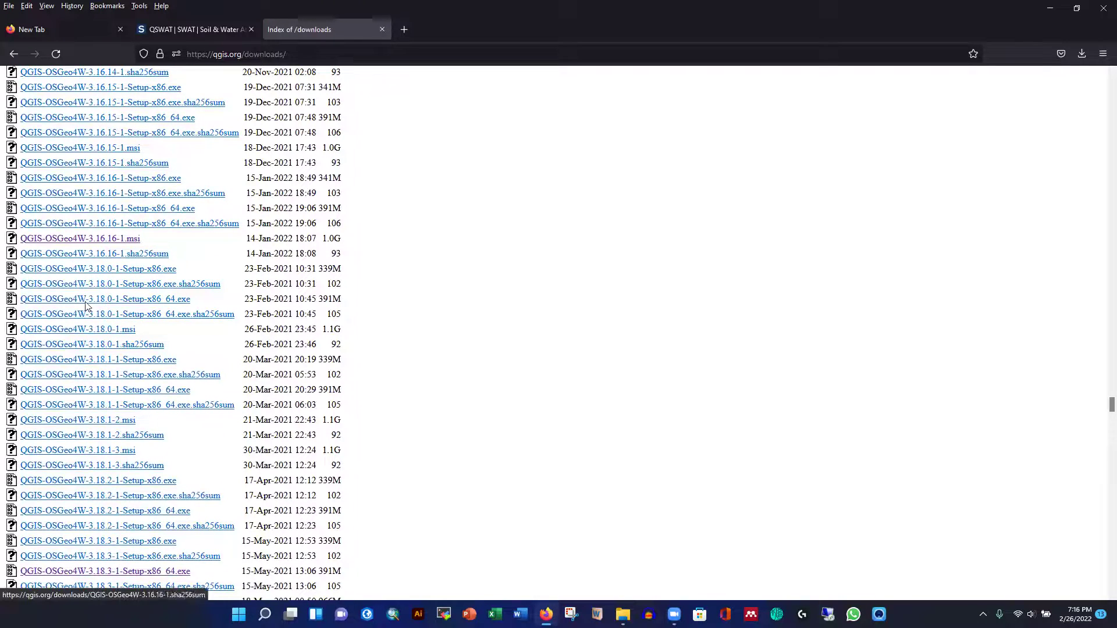
scroll(82, 349, "down", 16)
scroll(87, 343, "up", 7)
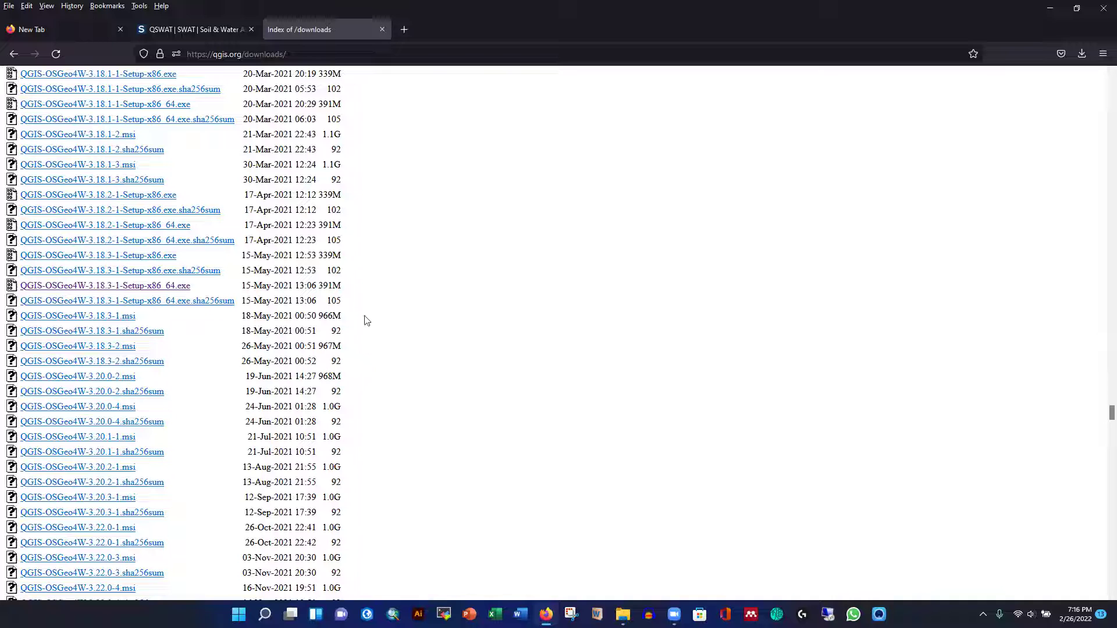
left_click(197, 30)
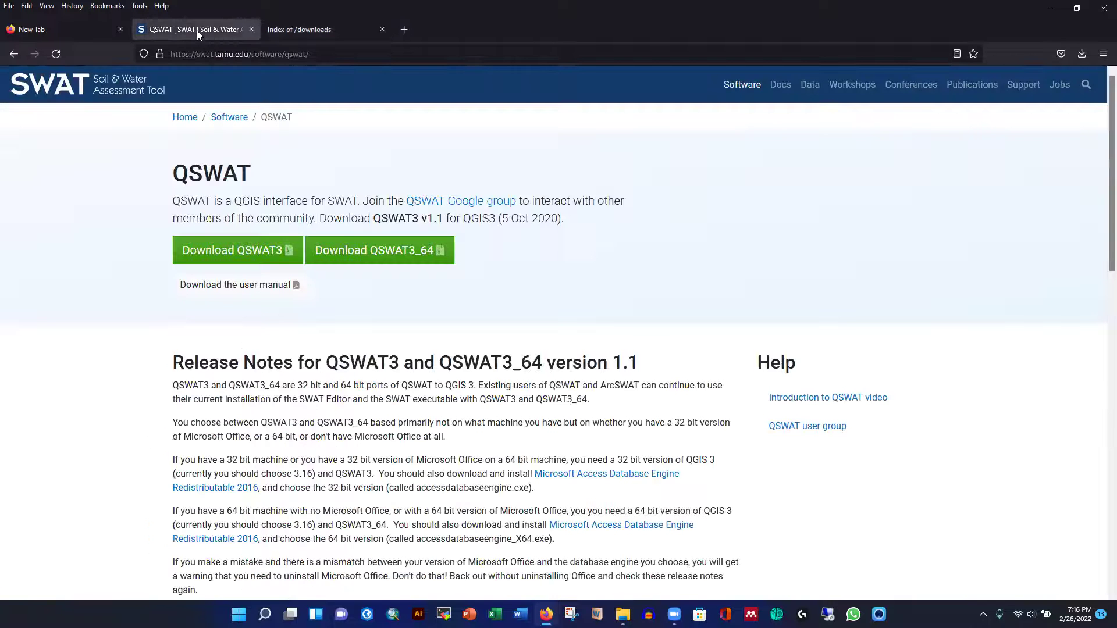
left_click(300, 30)
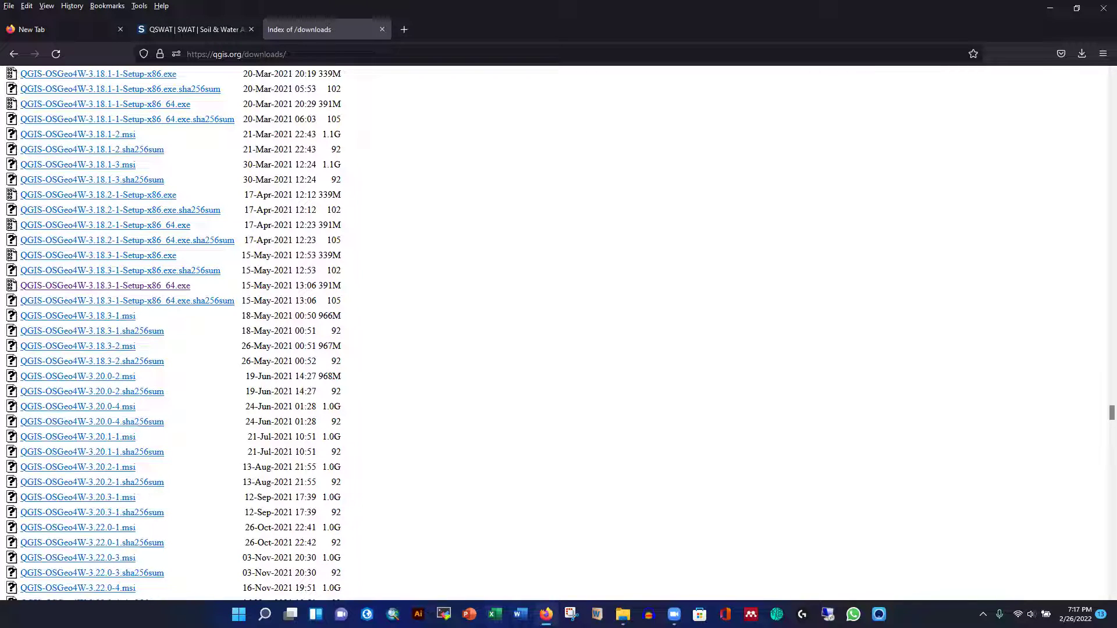
Switch to File Explorer, run QGIS-OSGeo4W-3.18.3-1-Setup-x86_64.exe from the H: drive and authorize it to make changes.
left_click(648, 585)
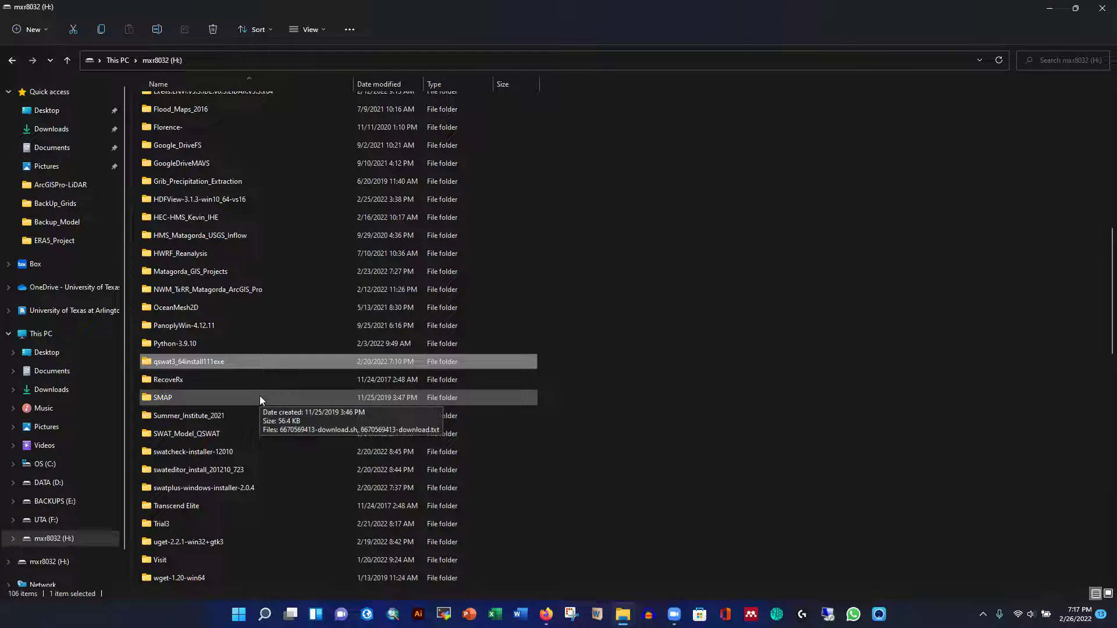
left_click(565, 309)
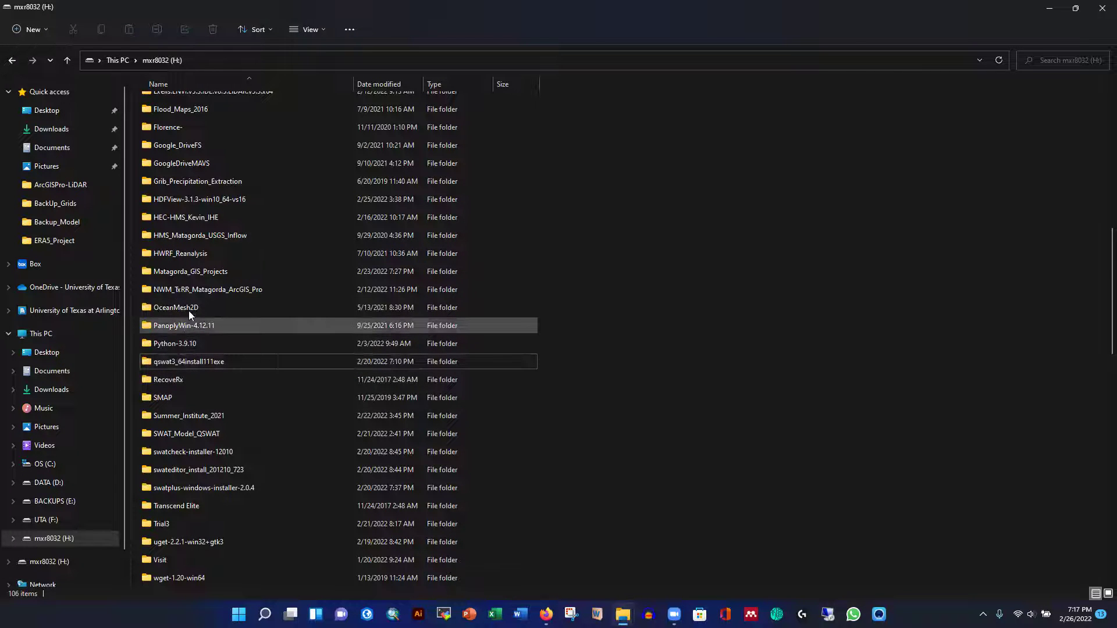
scroll(241, 392, "down", 7)
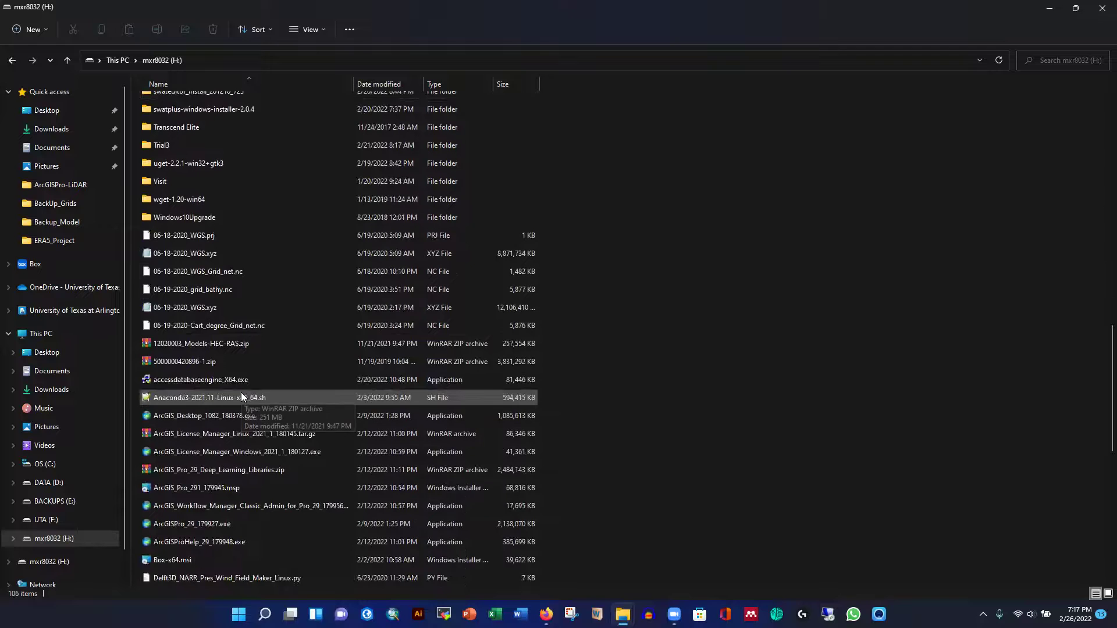
scroll(241, 392, "down", 6)
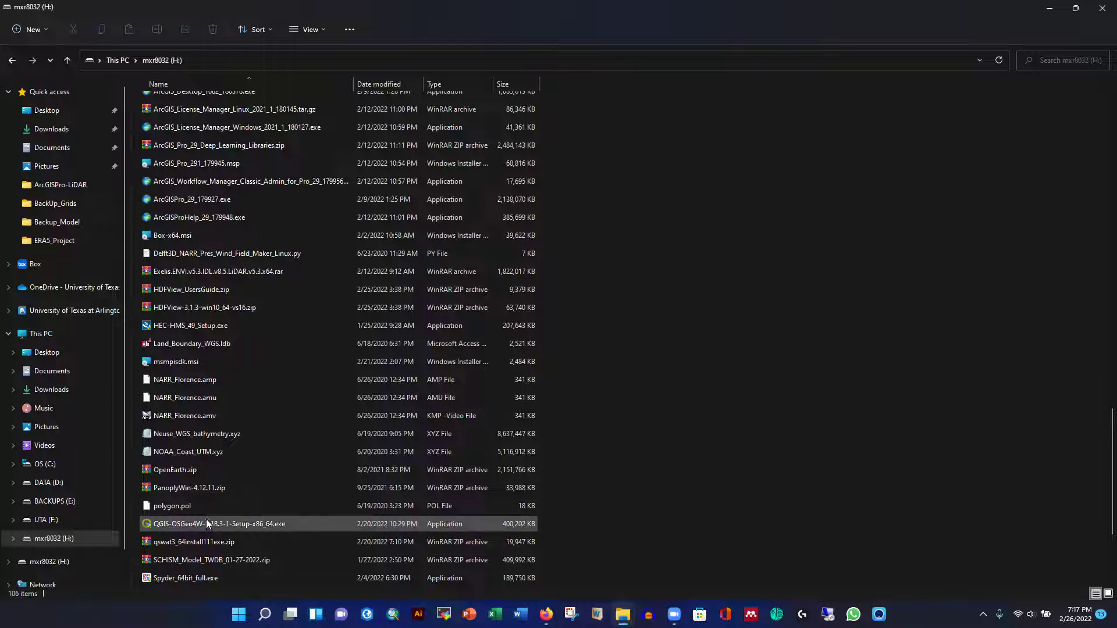
double_click(204, 521)
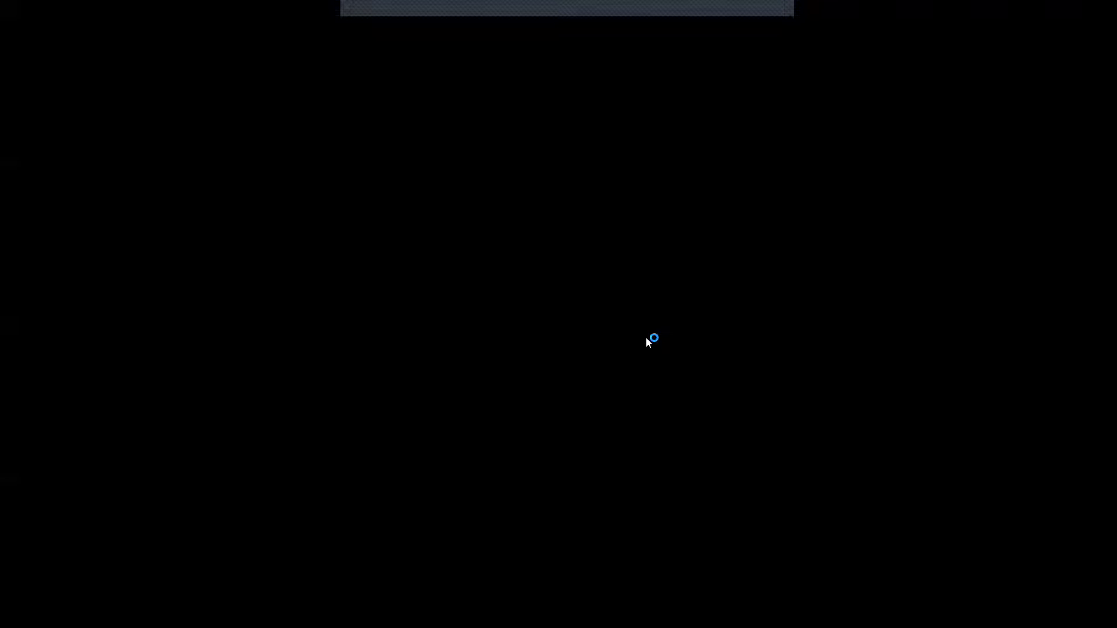
left_click(573, 415)
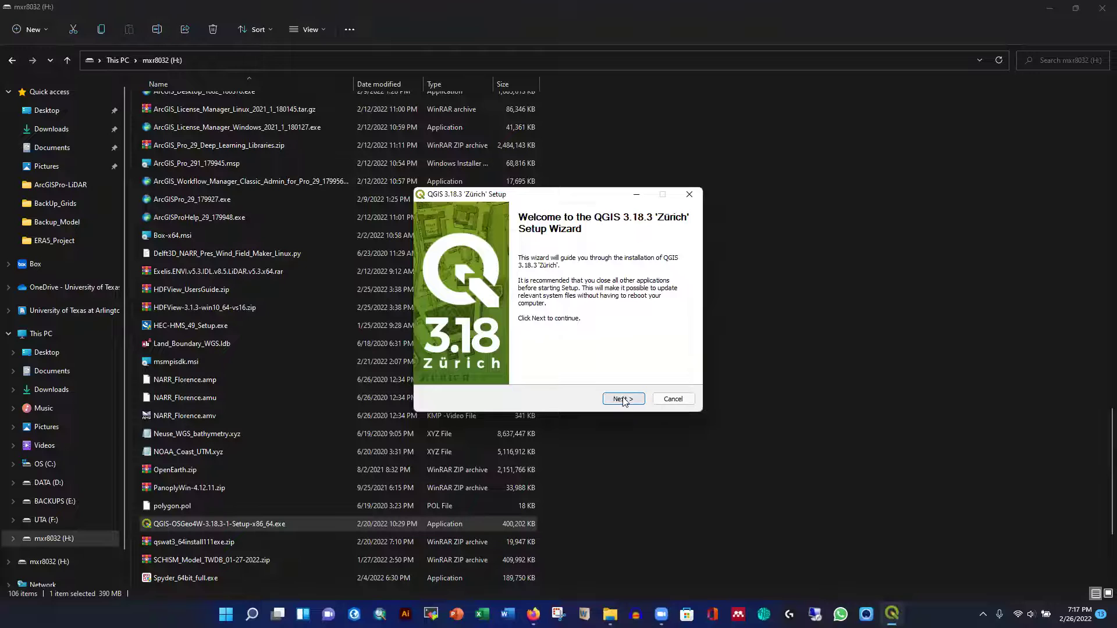
Accept the license, keep the destination folder C:\Program Files\QGIS 3.18, and start installing only the QGIS component.
left_click(623, 400)
scroll(618, 398, "down", 5)
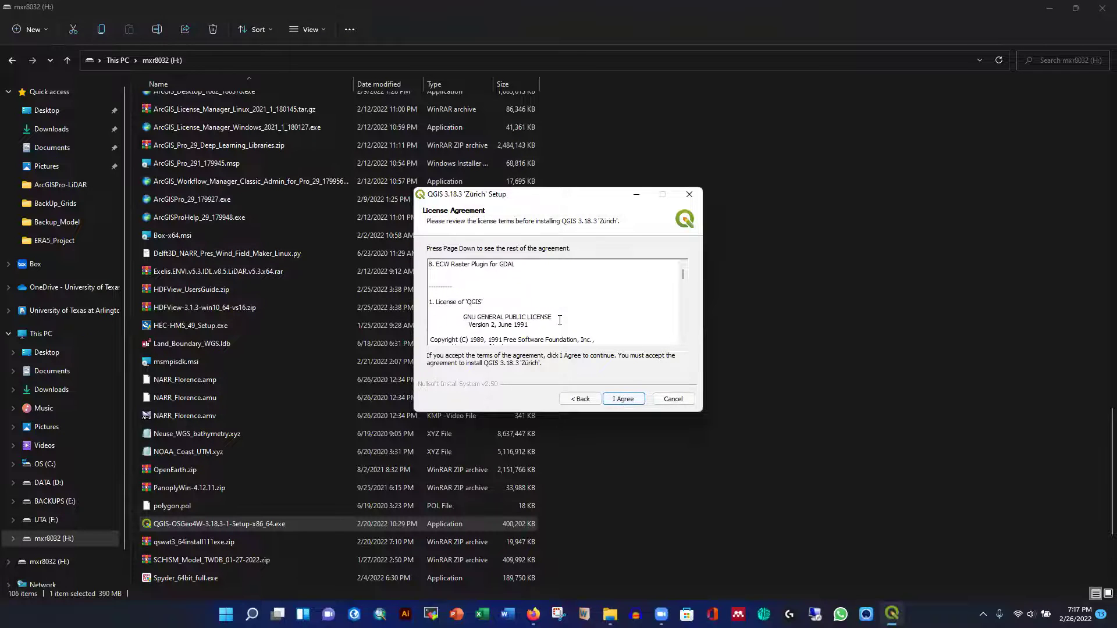
left_click(612, 396)
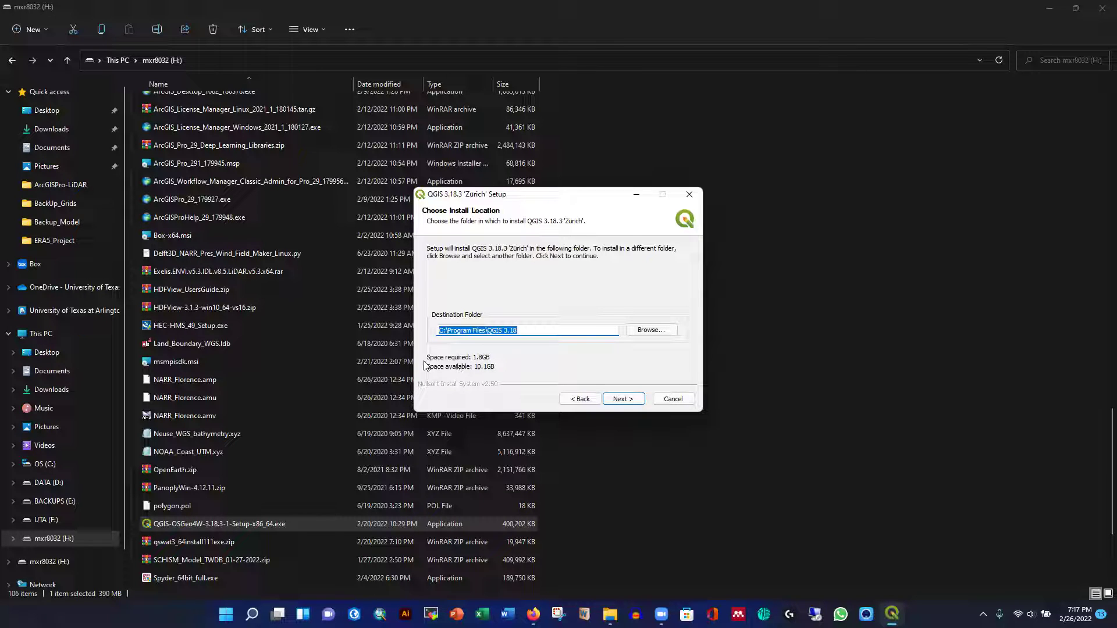
left_click(624, 399)
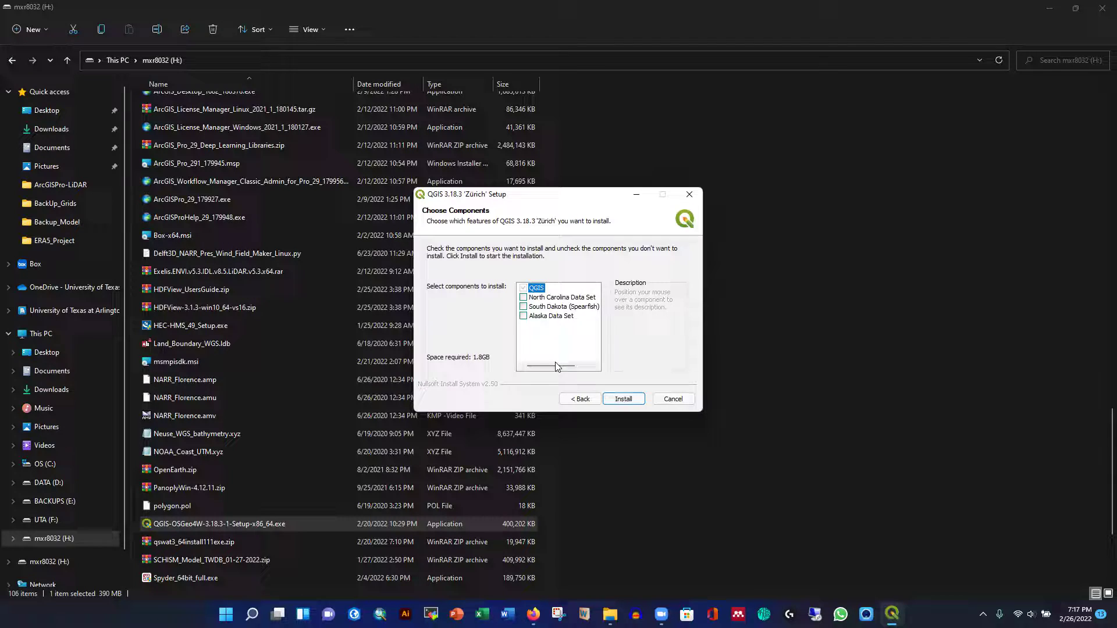
left_click(624, 399)
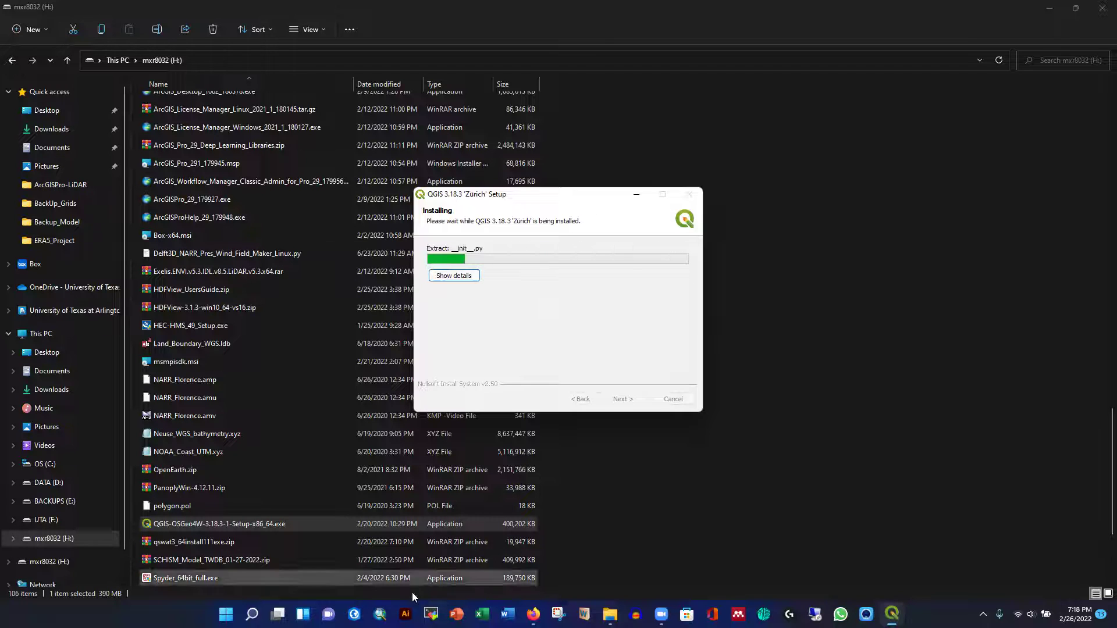
Switch to Firefox, open the download prompt for QSWAT3_64 on the QSWAT page and dismiss it without saving.
mouse_move(534, 615)
left_click(533, 549)
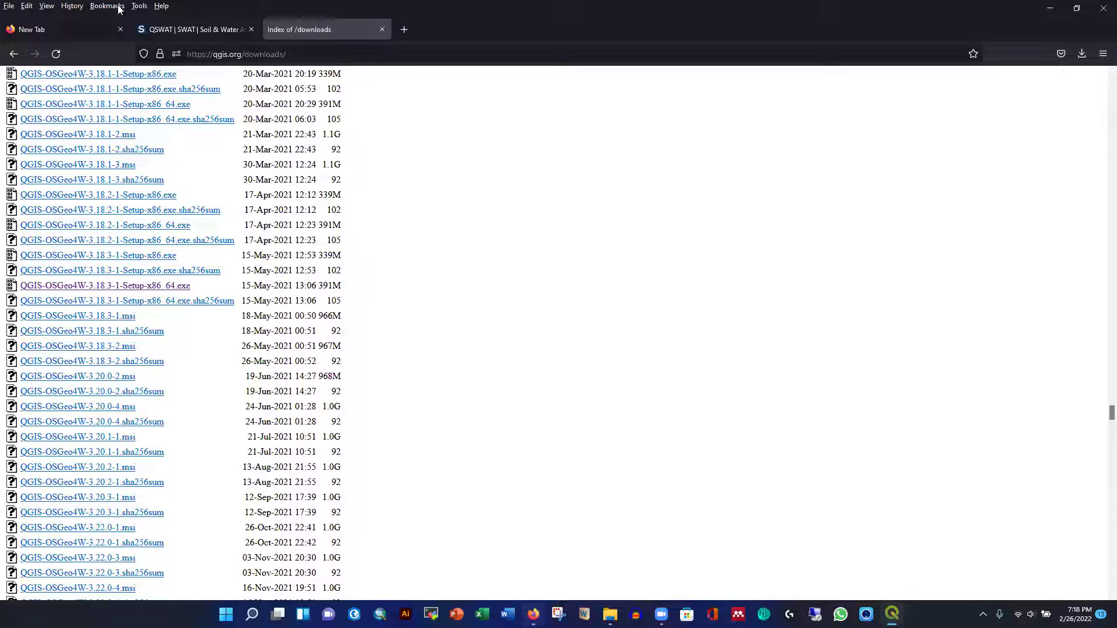
left_click(185, 29)
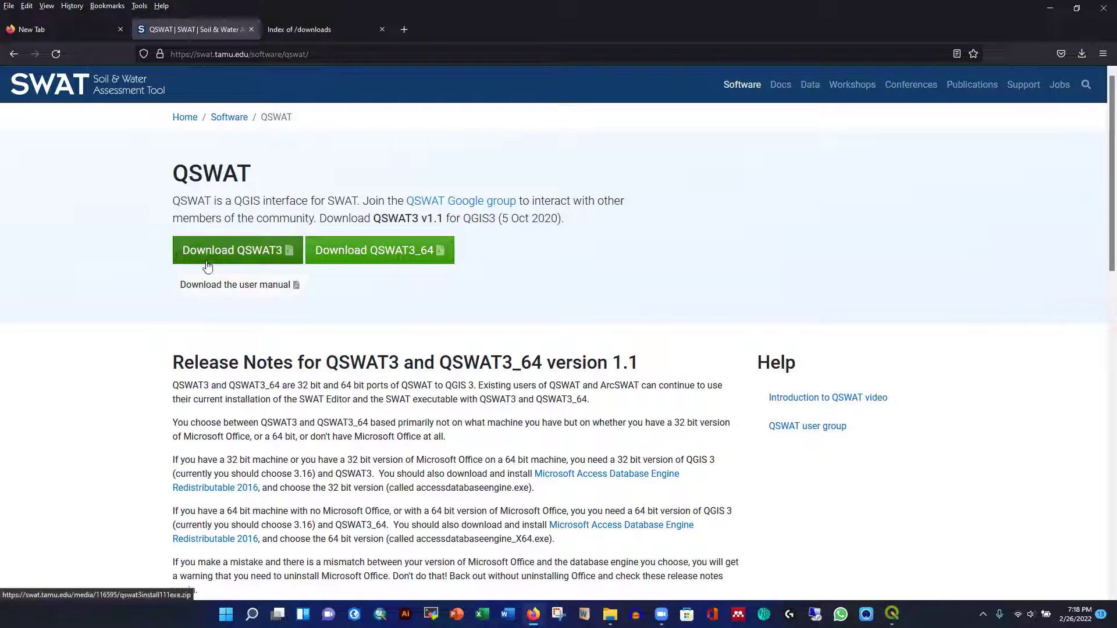
left_click(383, 257)
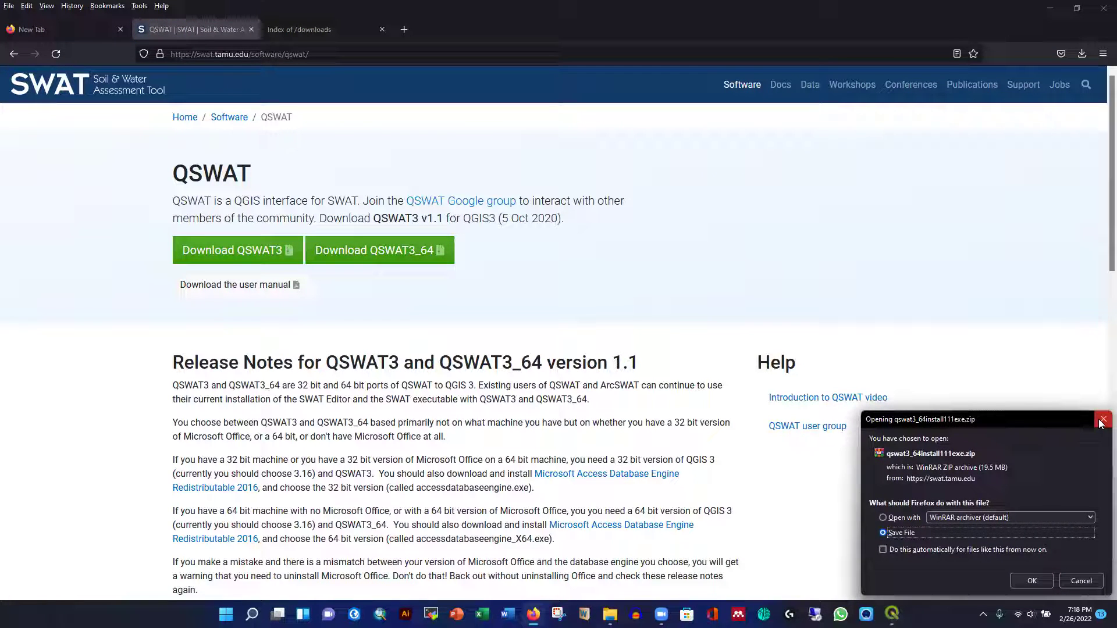
left_click(1102, 421)
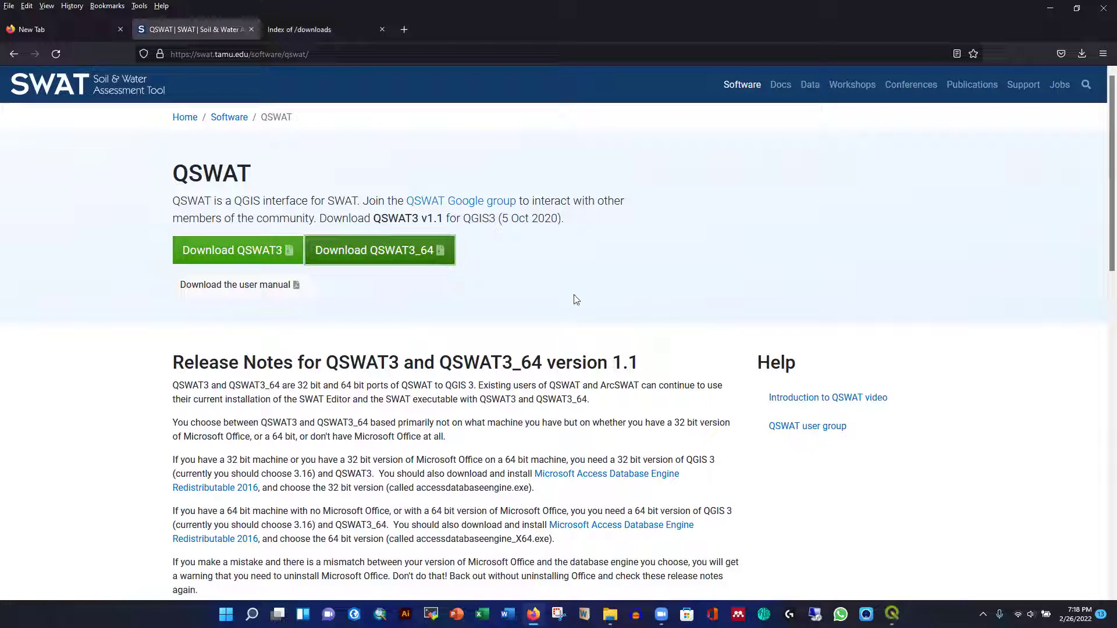
Examine the SWAT 2012 interfaces and output analysis tools on the SWAT software page, revisiting the QSWAT page in between.
left_click(227, 119)
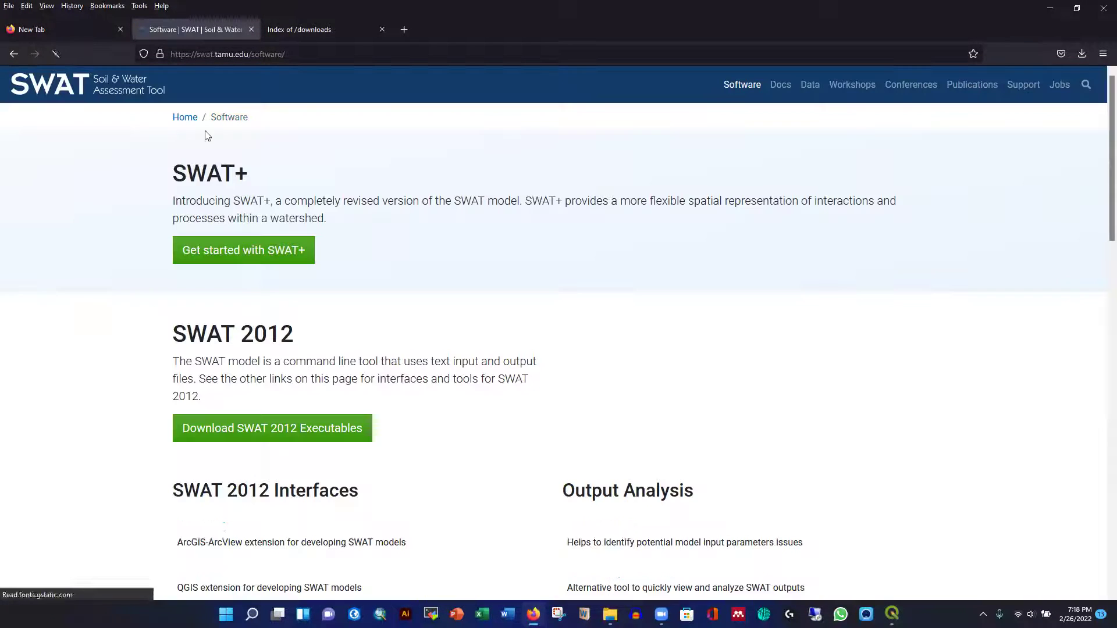
scroll(100, 312, "down", 1)
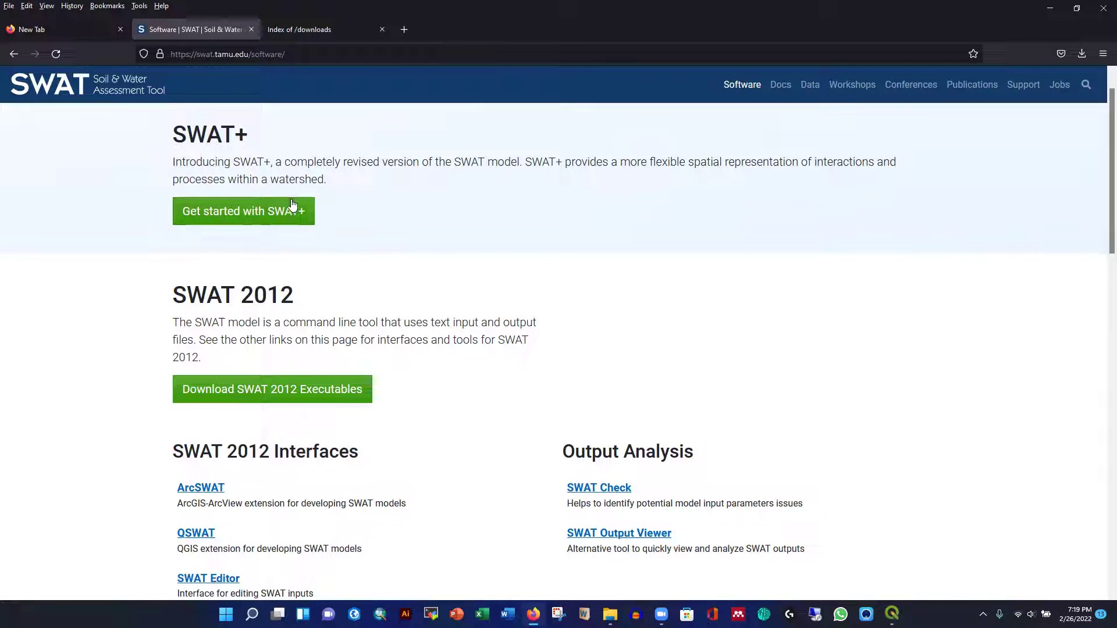
scroll(89, 267, "down", 2)
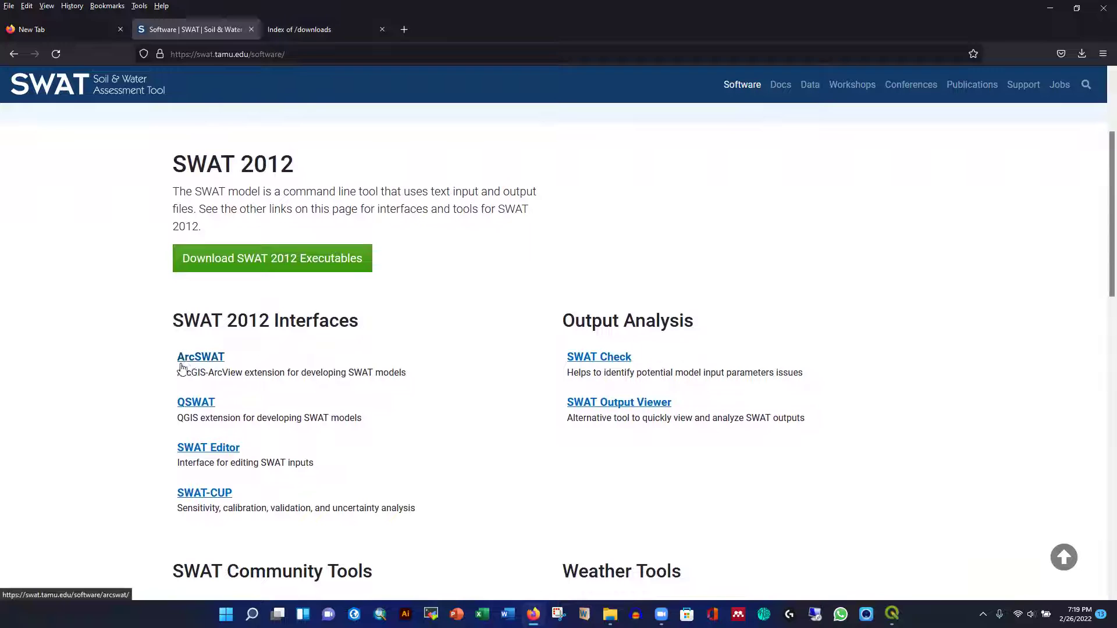
scroll(145, 382, "down", 1)
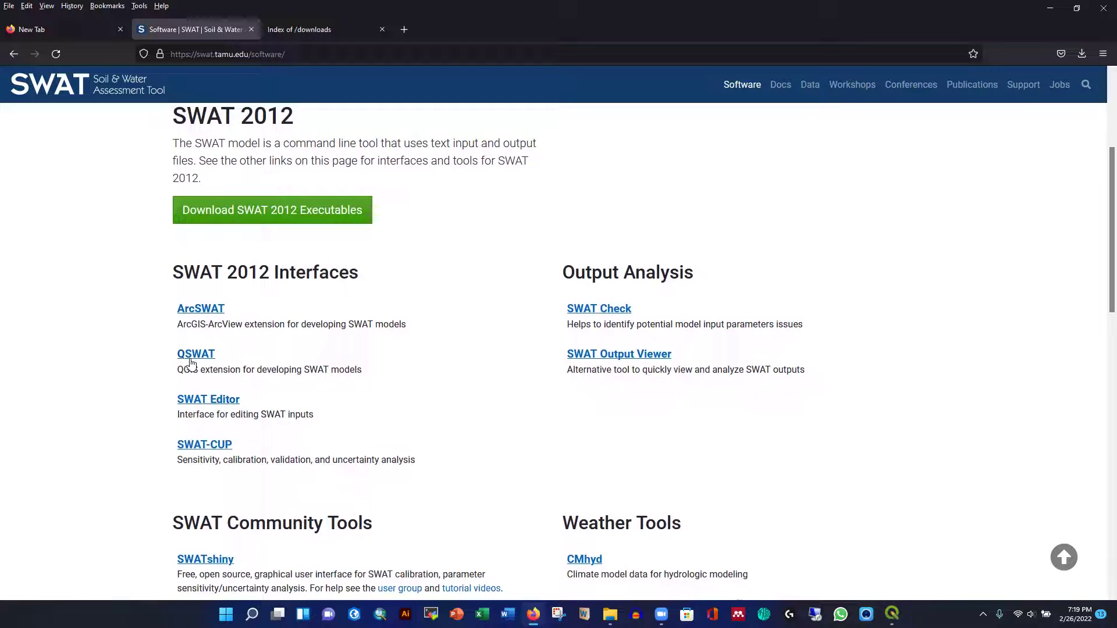
left_click(193, 361)
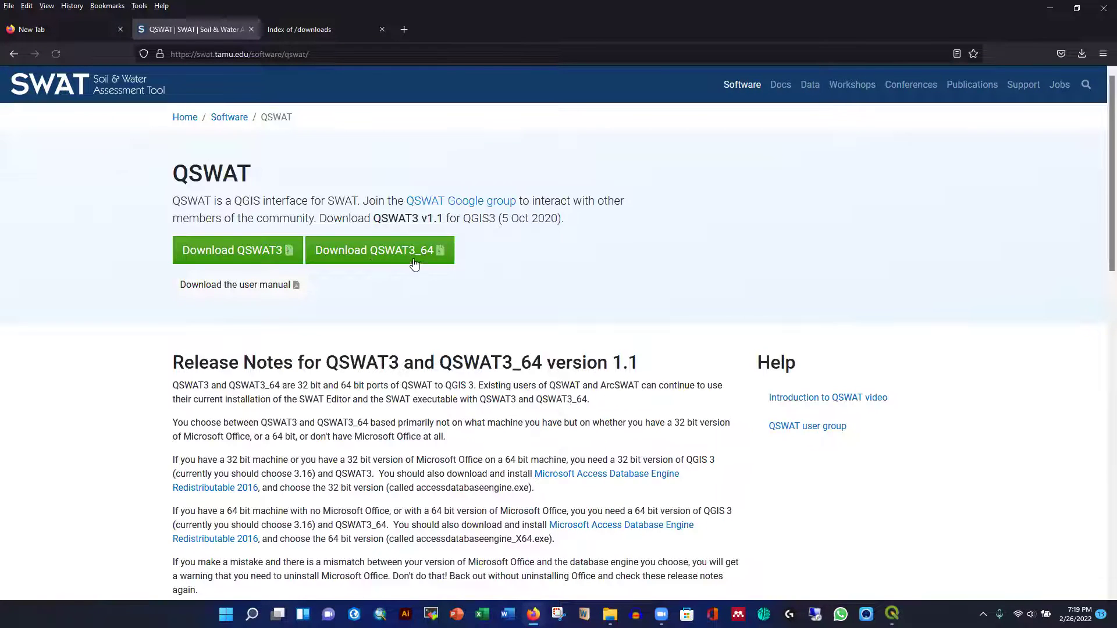
left_click(228, 117)
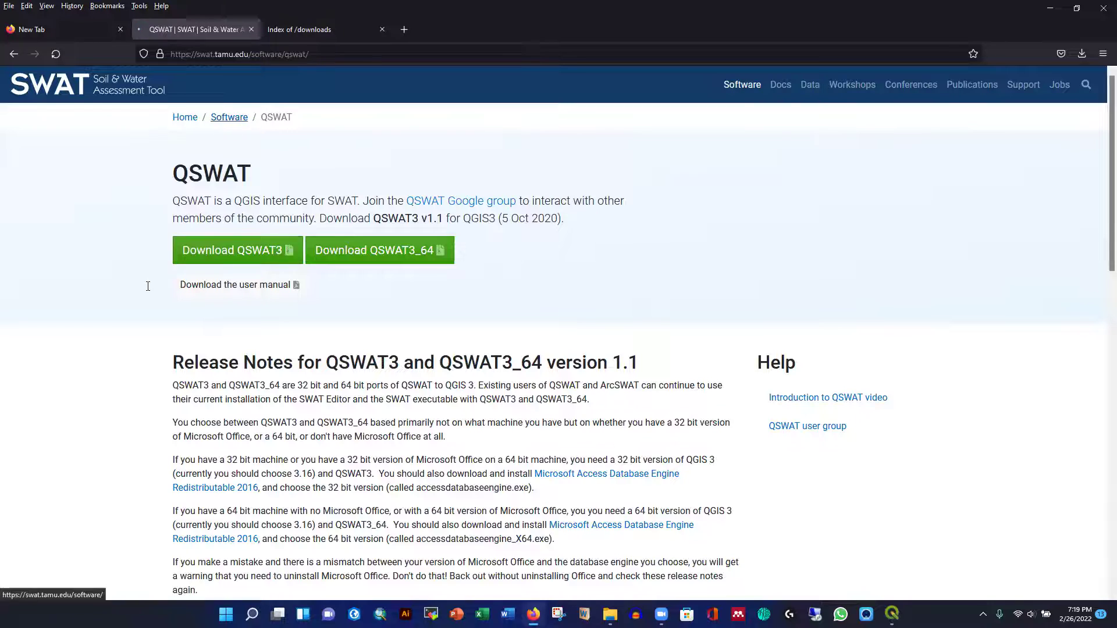
scroll(142, 309, "down", 3)
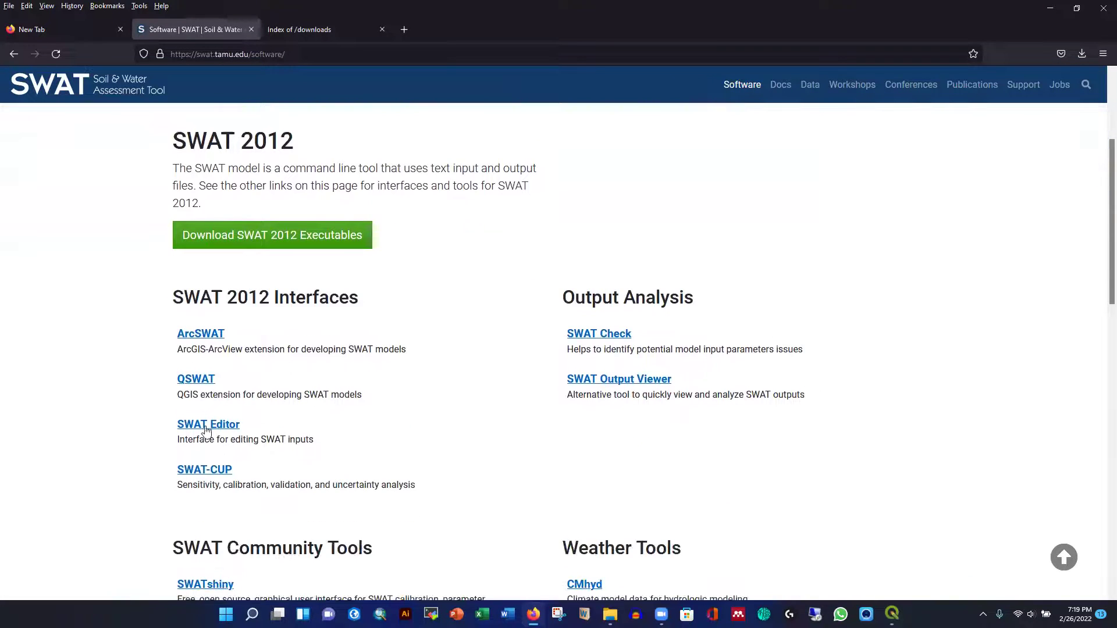
scroll(194, 430, "down", 1)
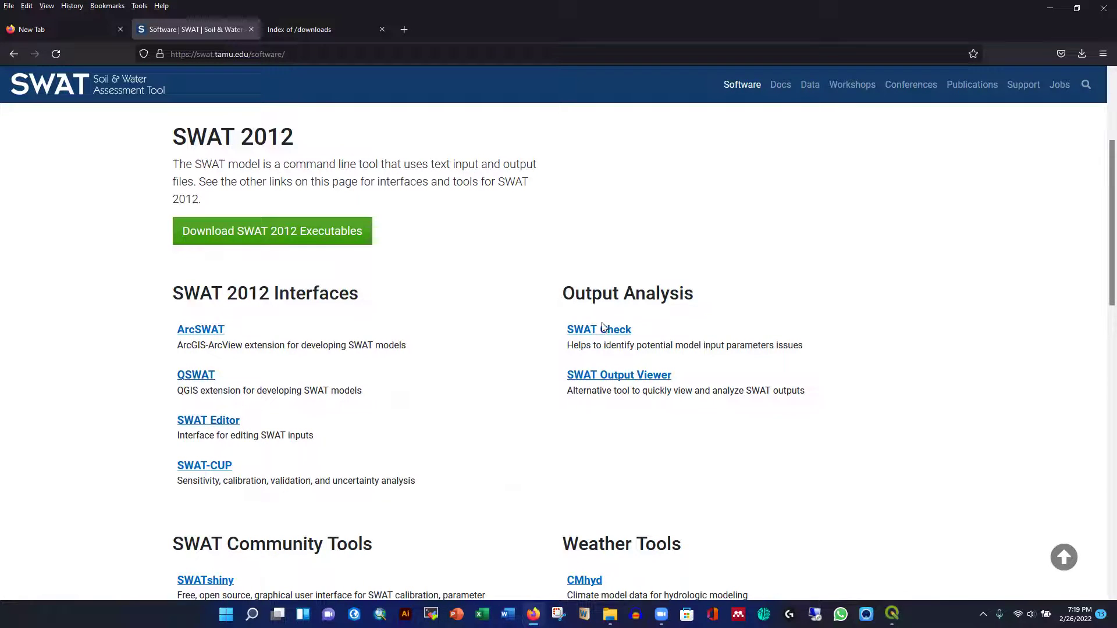
scroll(440, 405, "up", 3)
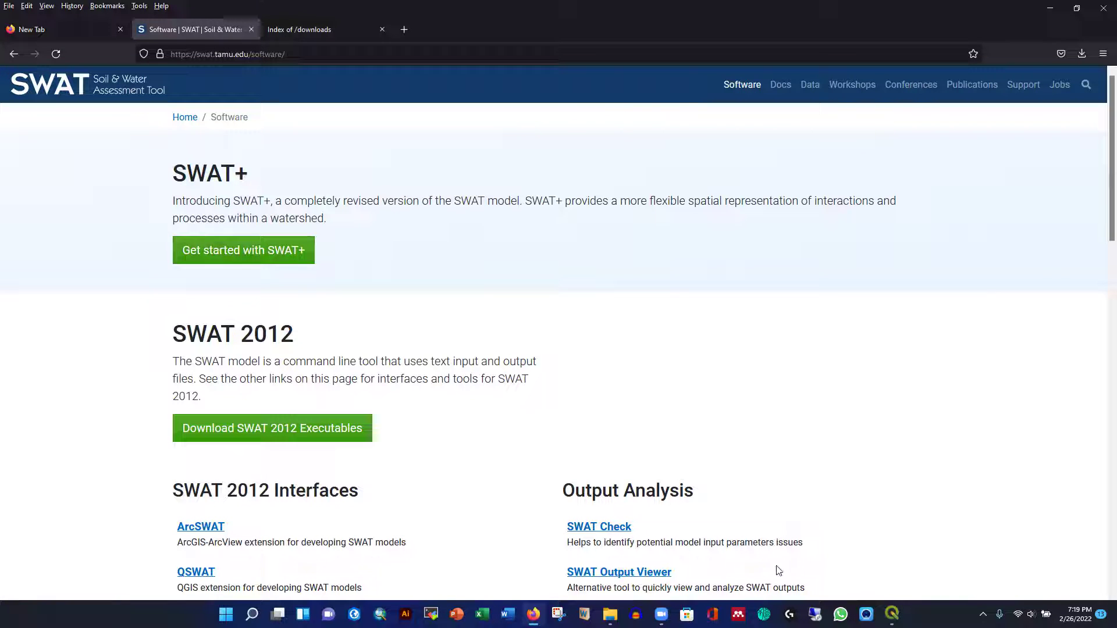
Check the QGIS installation progress, switch to File Explorer and look through the H: drive for the SWAT installer folders.
mouse_move(892, 615)
left_click(885, 541)
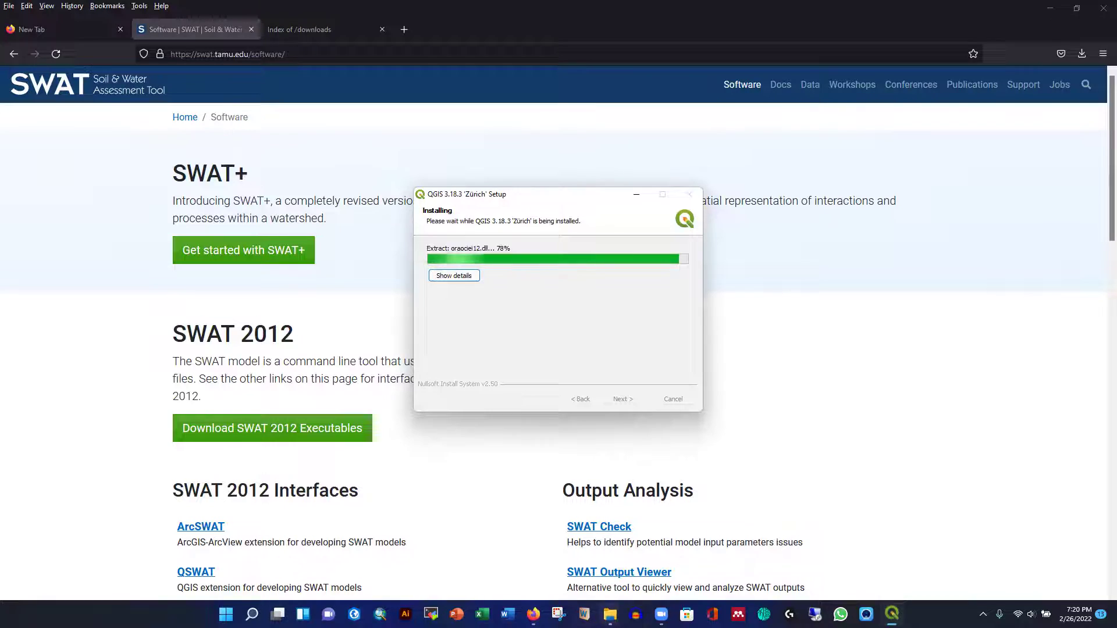
left_click(609, 615)
left_click(663, 545)
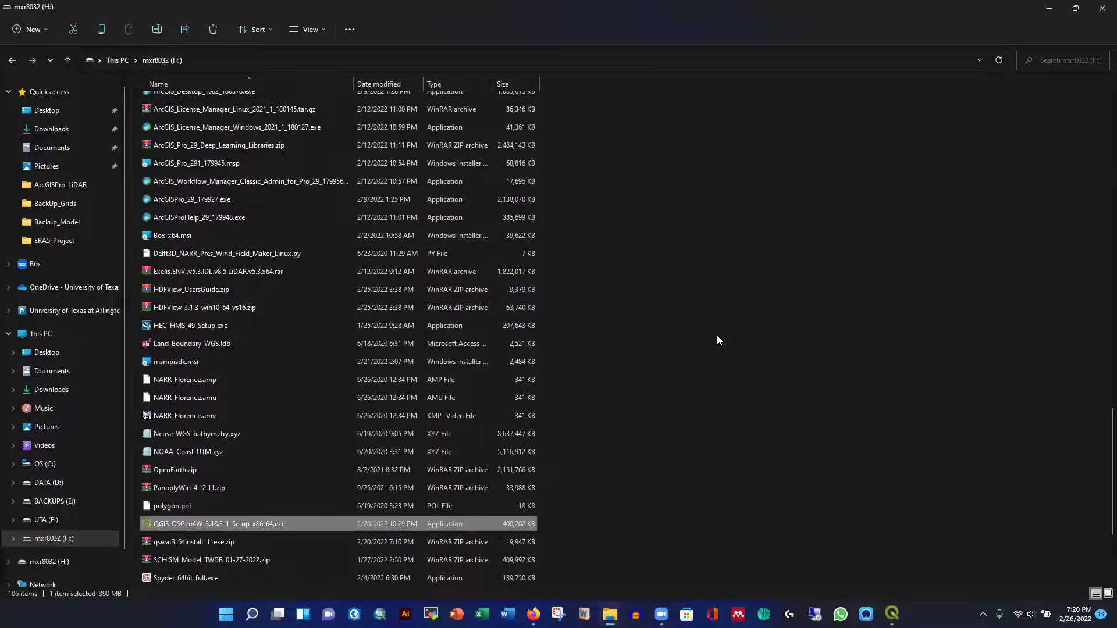
scroll(716, 335, "down", 2)
scroll(673, 360, "up", 5)
scroll(673, 365, "up", 6)
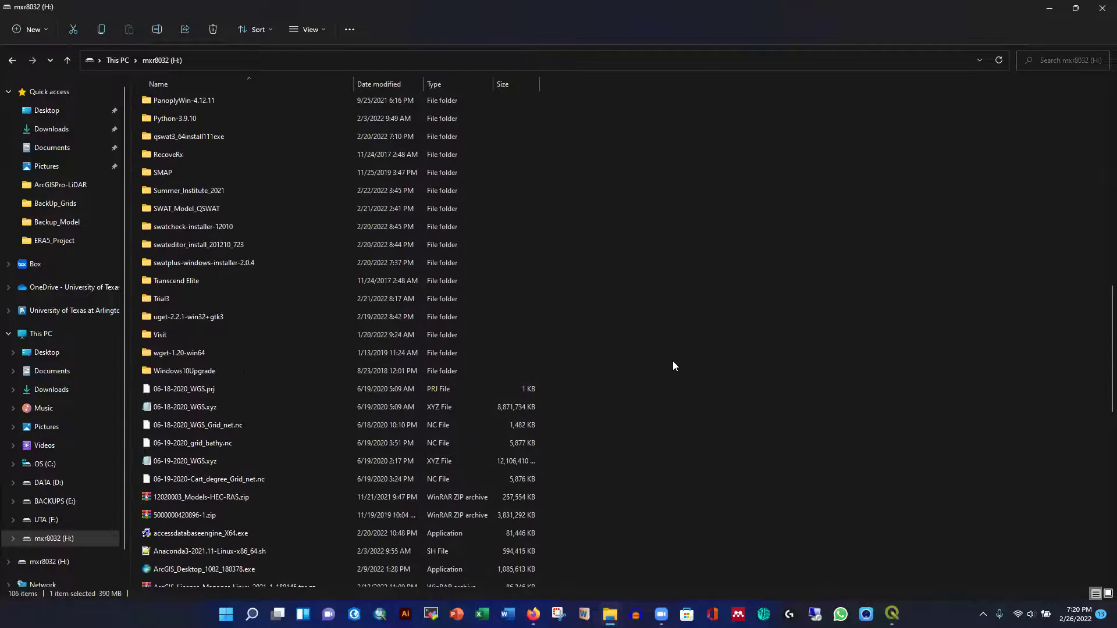
scroll(469, 342, "up", 1)
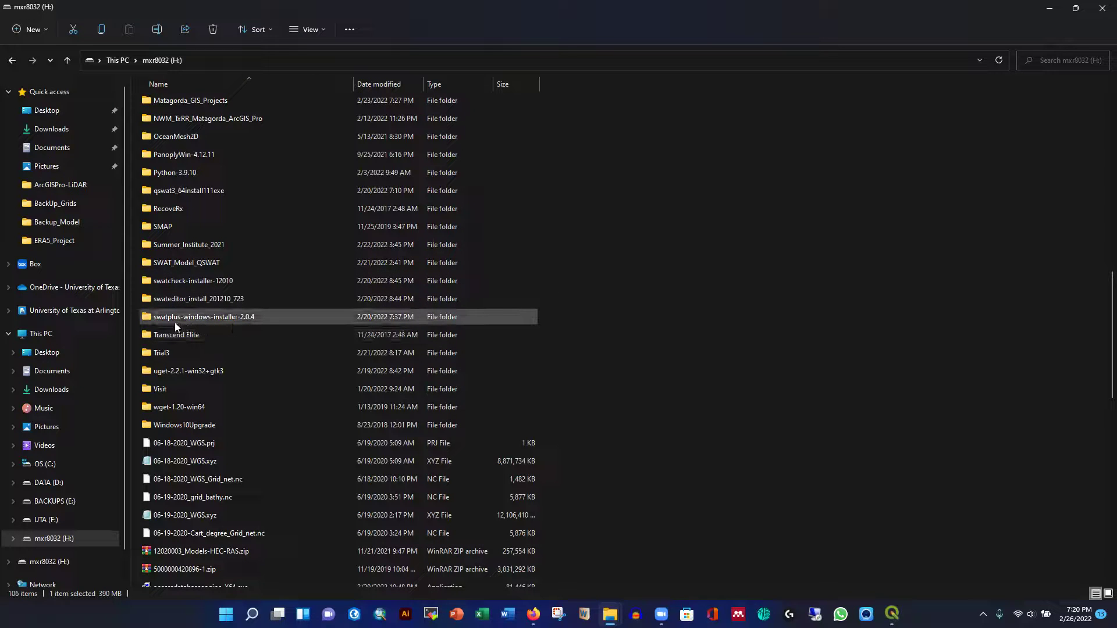
Look into the swatplus-windows-installer-2.0.4 folder on the H: drive.
double_click(215, 316)
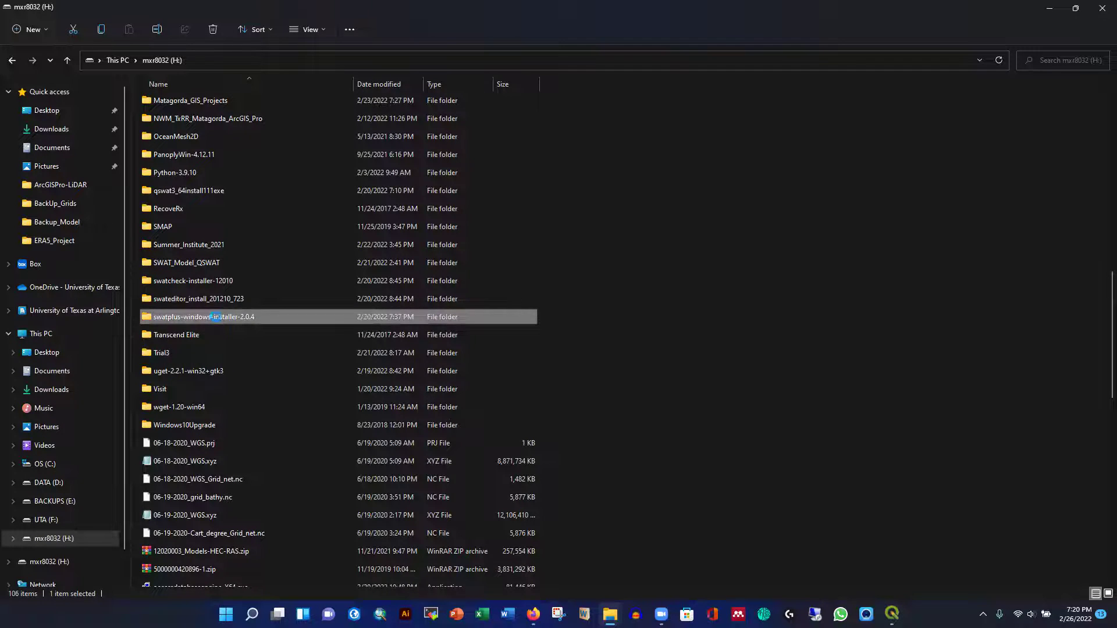
left_click(67, 61)
scroll(214, 324, "down", 1)
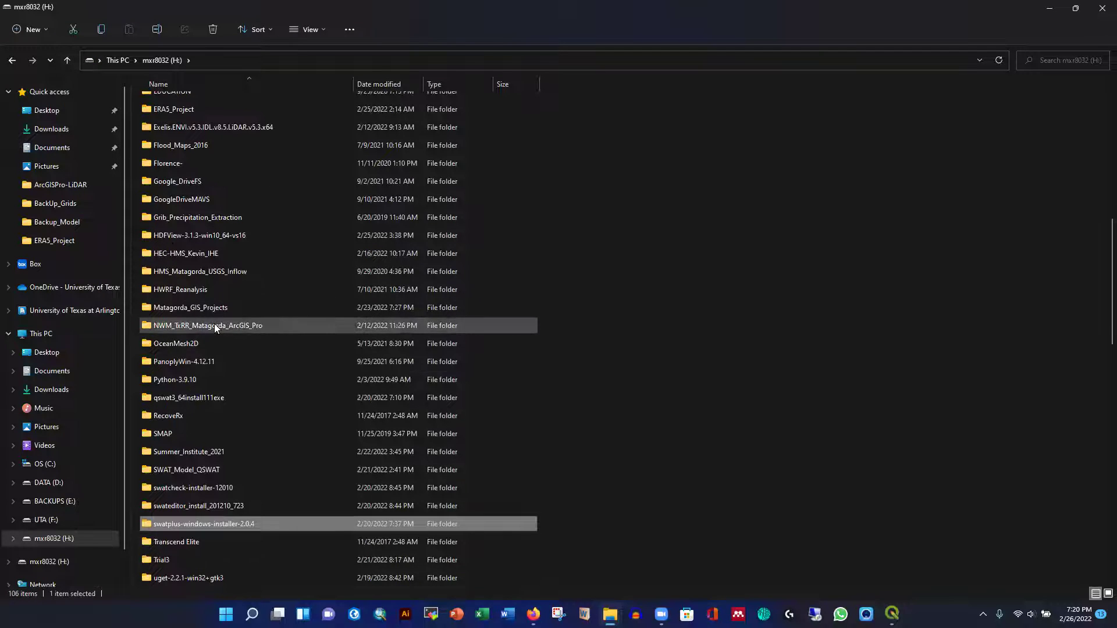
scroll(212, 466, "down", 1)
double_click(213, 468)
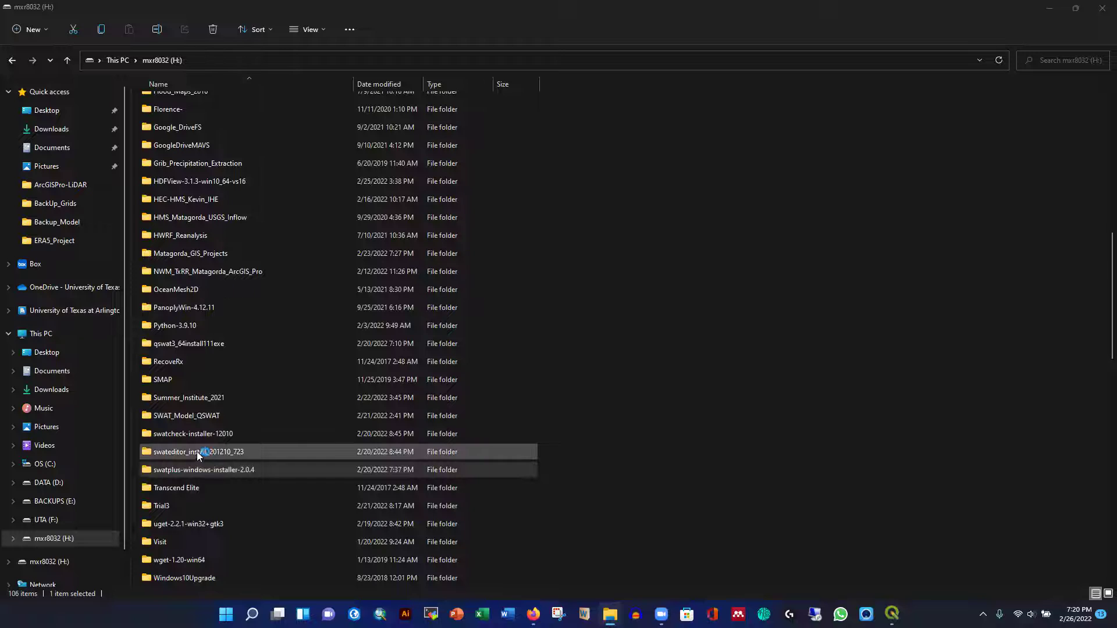
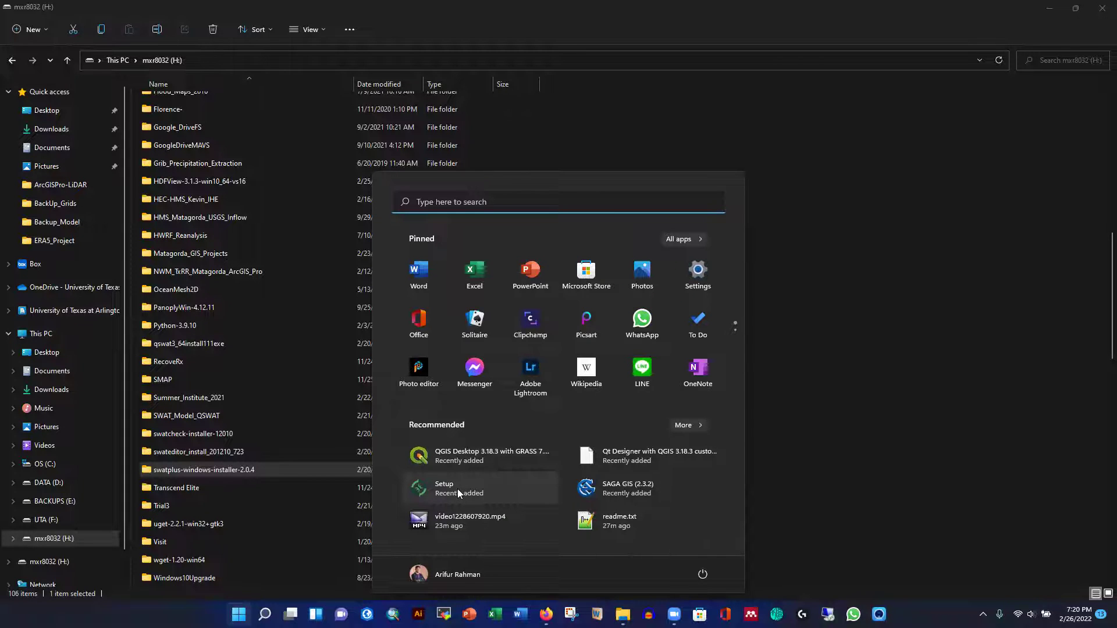
Search Windows for QGIS3, launch the application and maximize its window.
type("QGIS3")
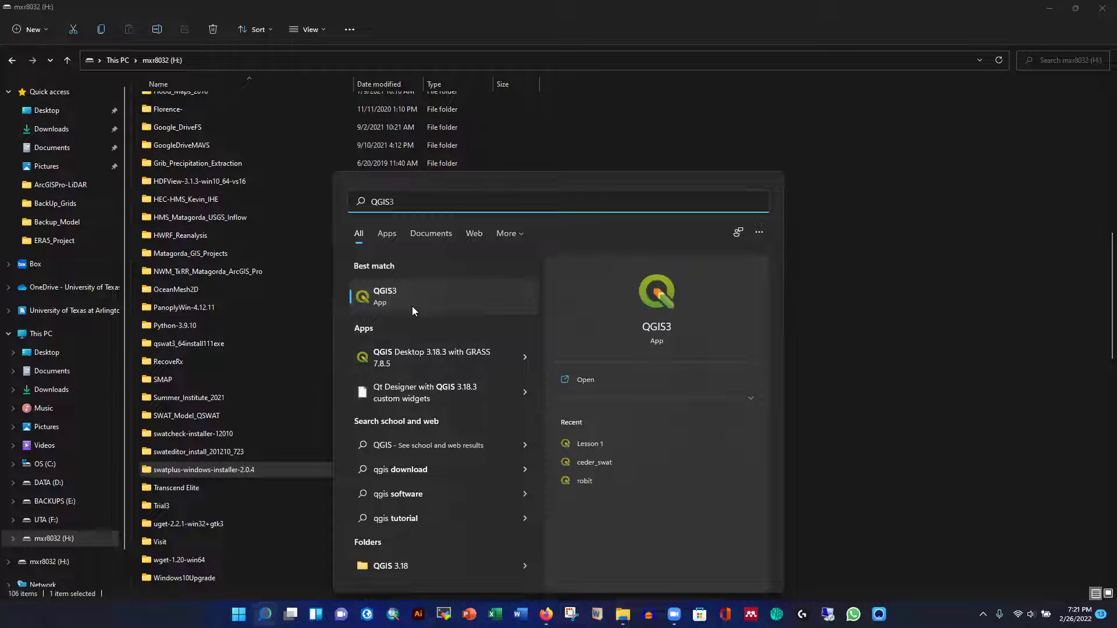
left_click(385, 297)
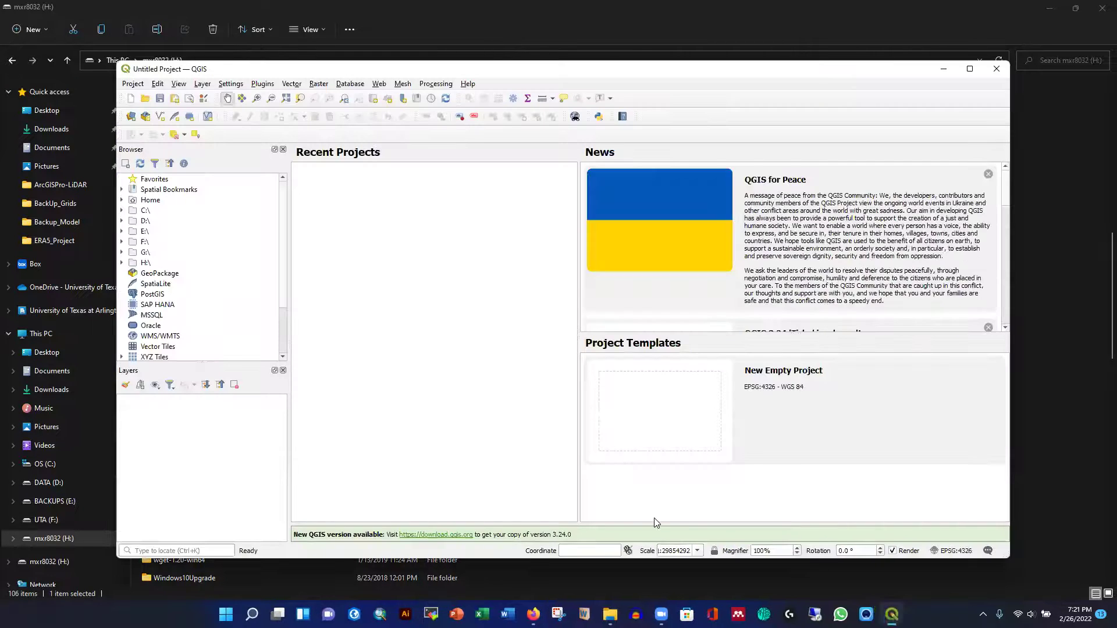
left_click(969, 69)
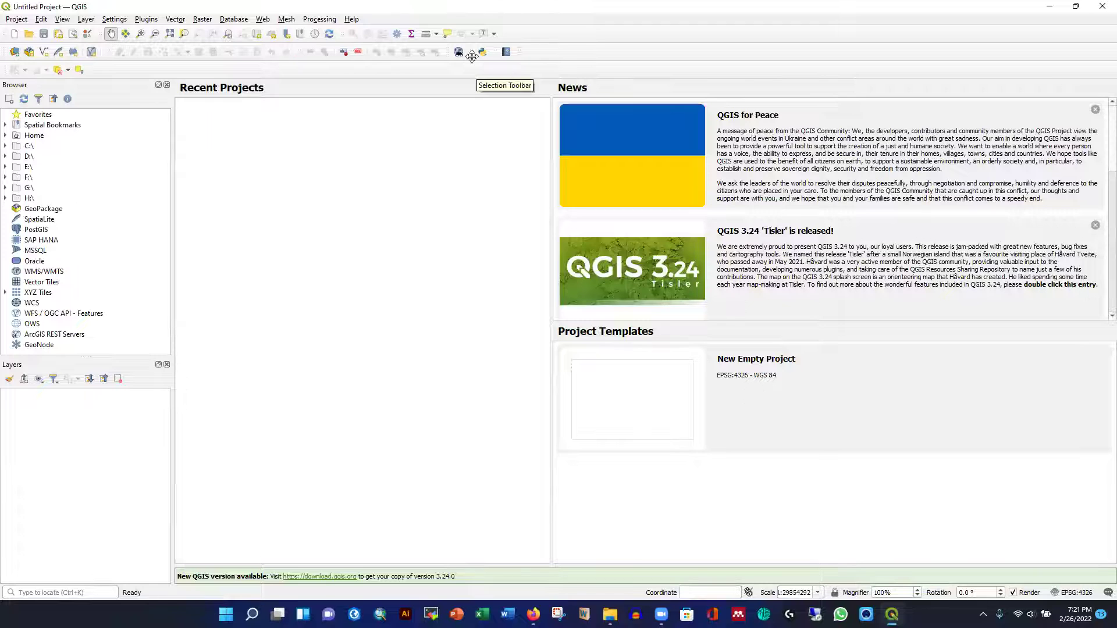
Open the plugin manager, review the installed, not installed and install-from-ZIP sections, and close it.
left_click(143, 20)
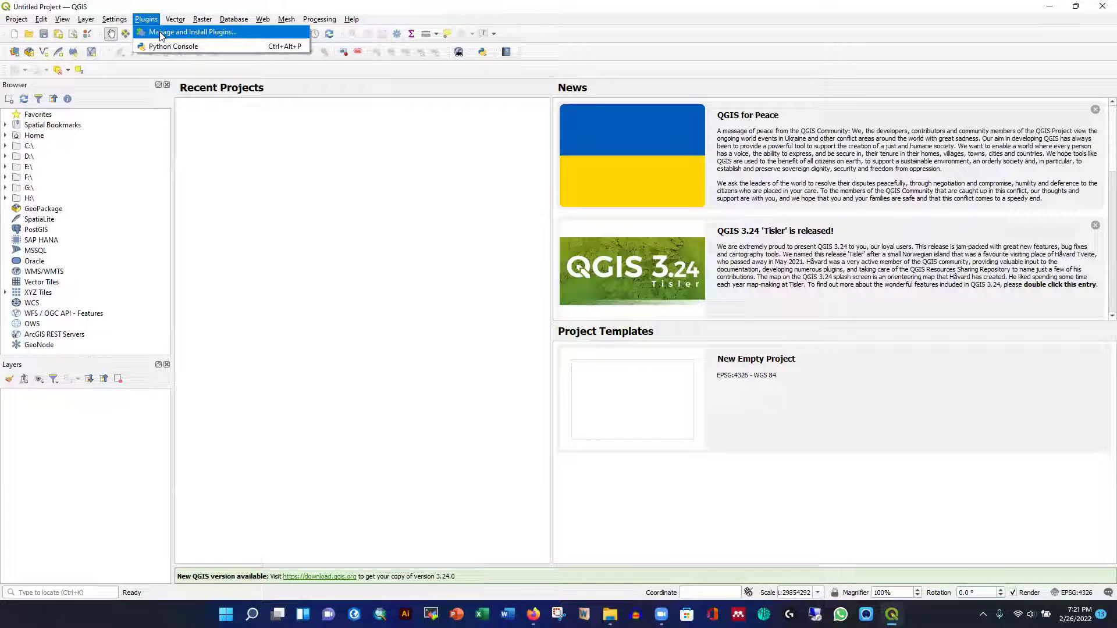
left_click(161, 33)
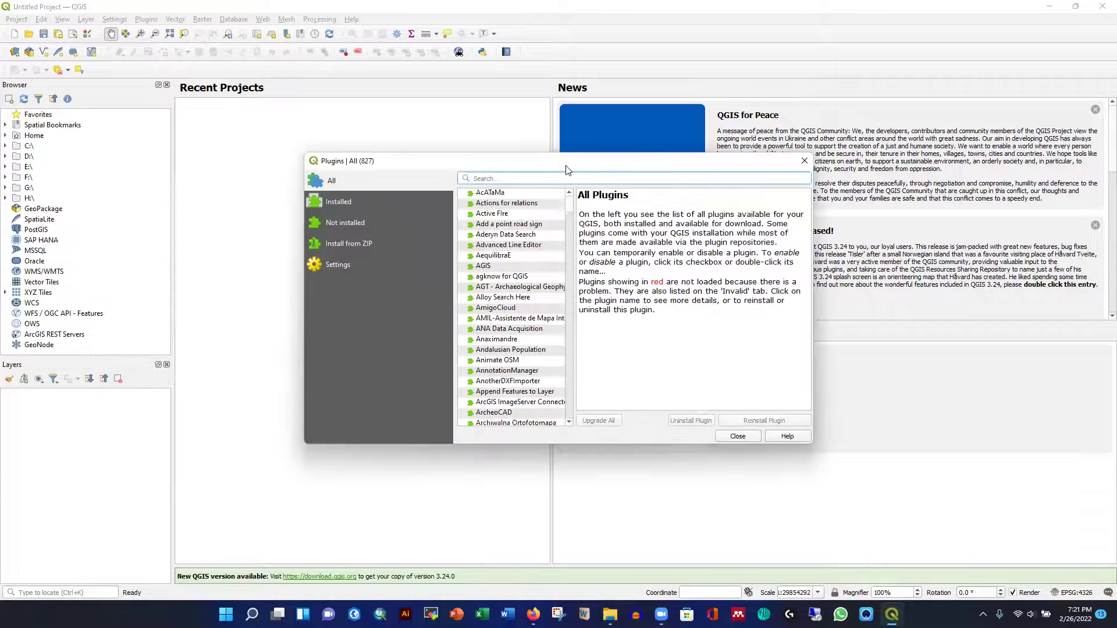
left_click_drag(566, 167, 531, 87)
left_click(296, 120)
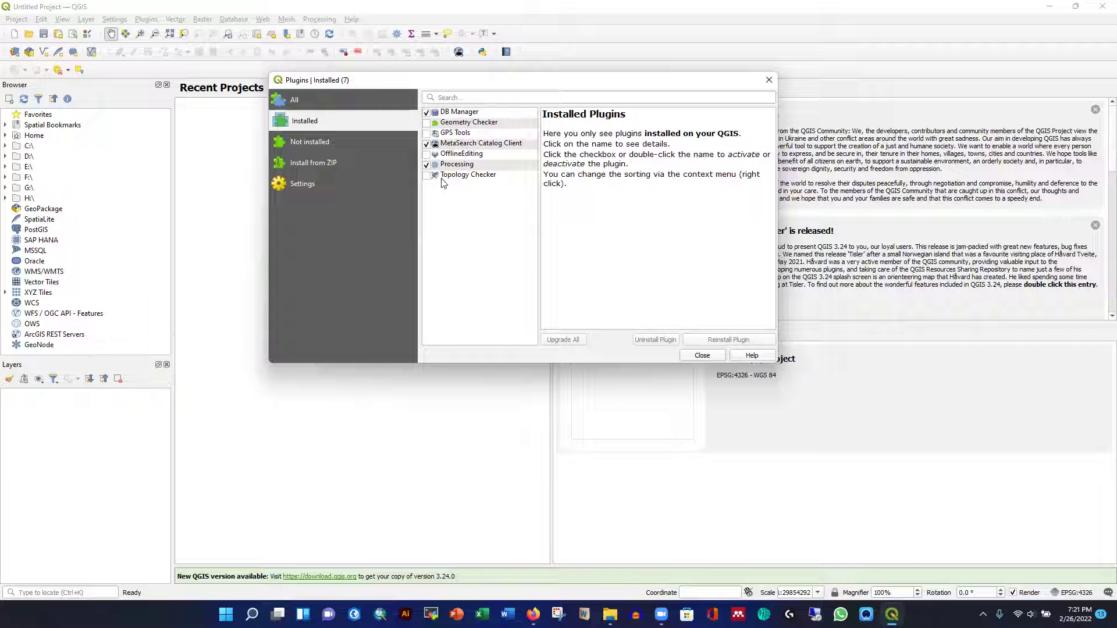
left_click(335, 139)
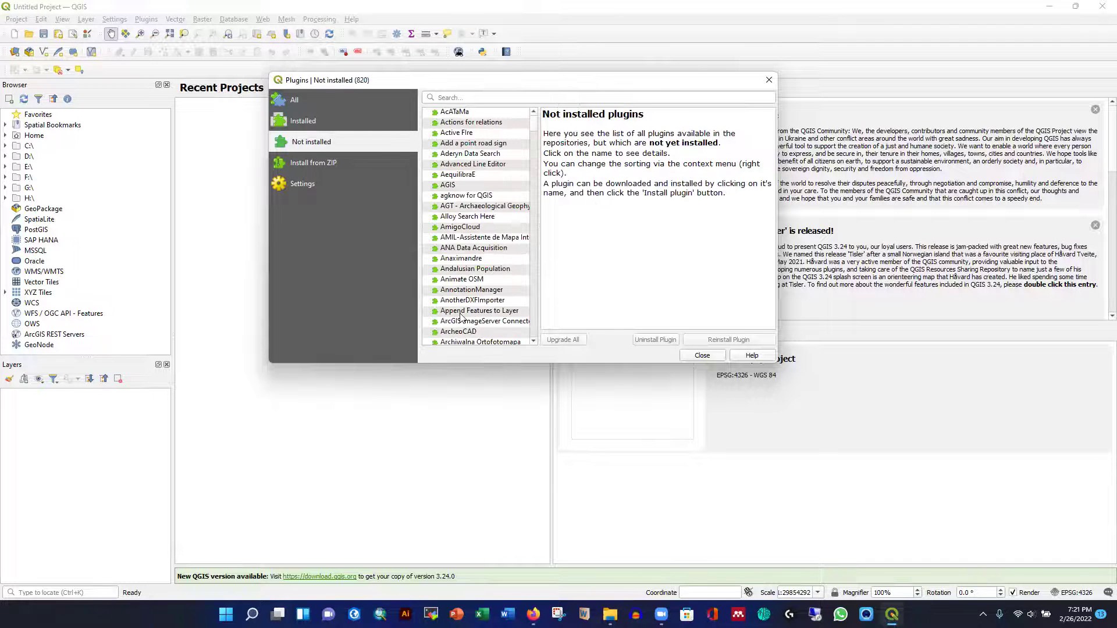
left_click(317, 163)
left_click(305, 121)
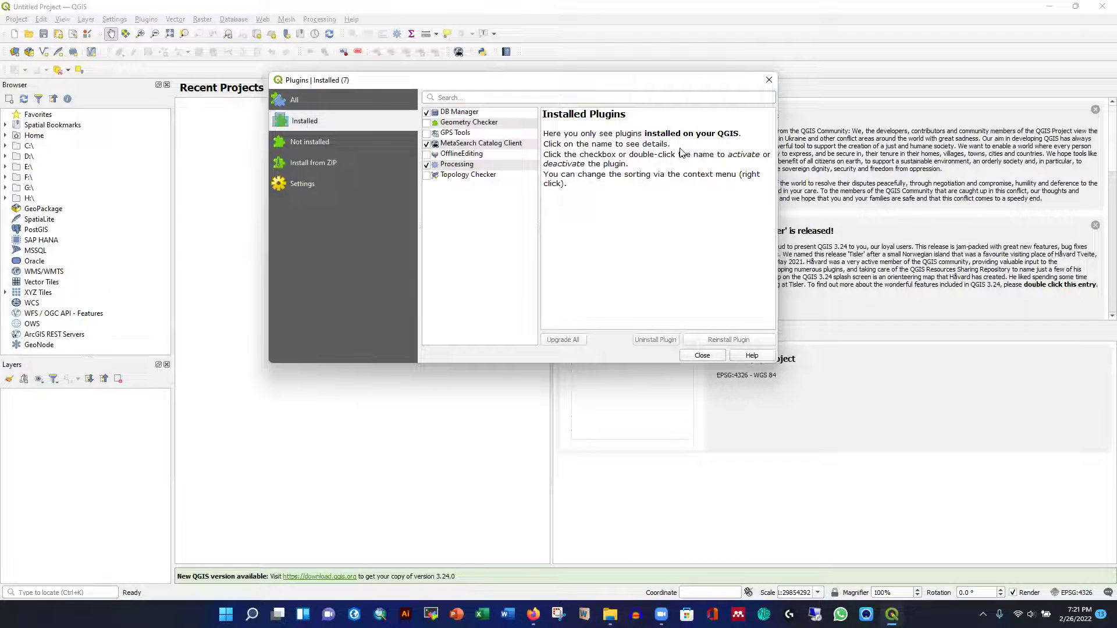
left_click(770, 81)
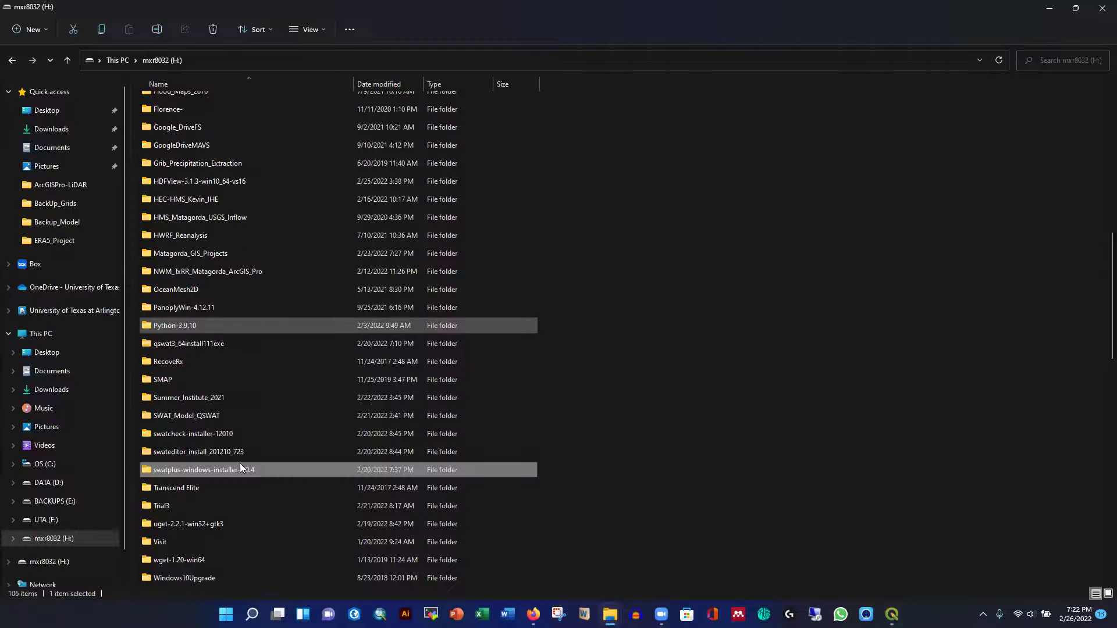
Open the qswat3_64install111exe folder on the H: drive and run QSWAT3_64install1.1.1.exe.
left_click(240, 469)
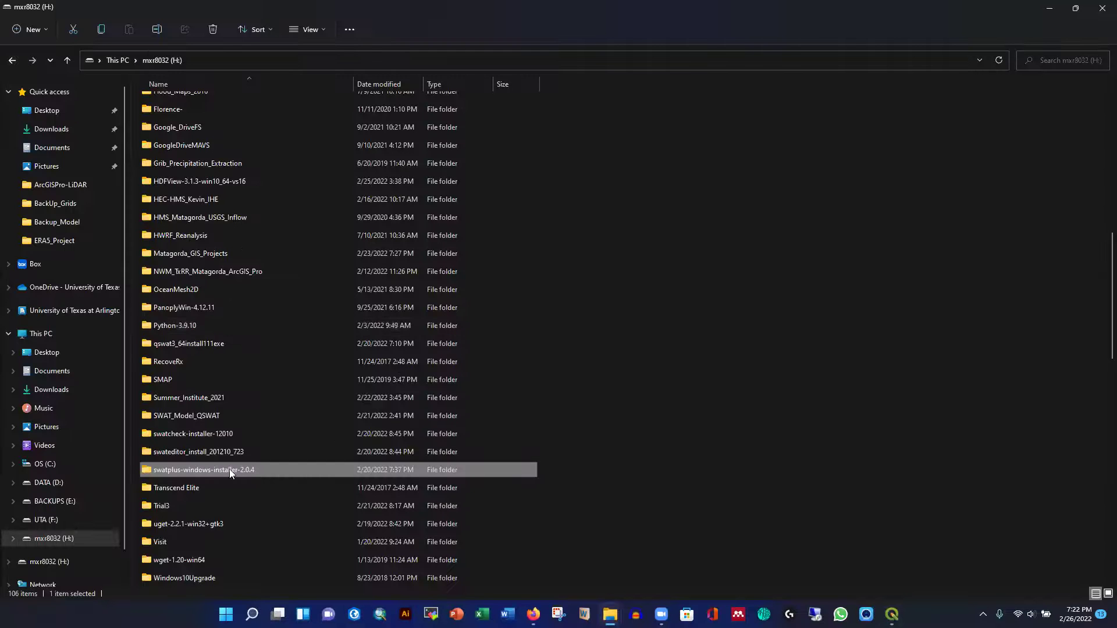
scroll(167, 461, "down", 1)
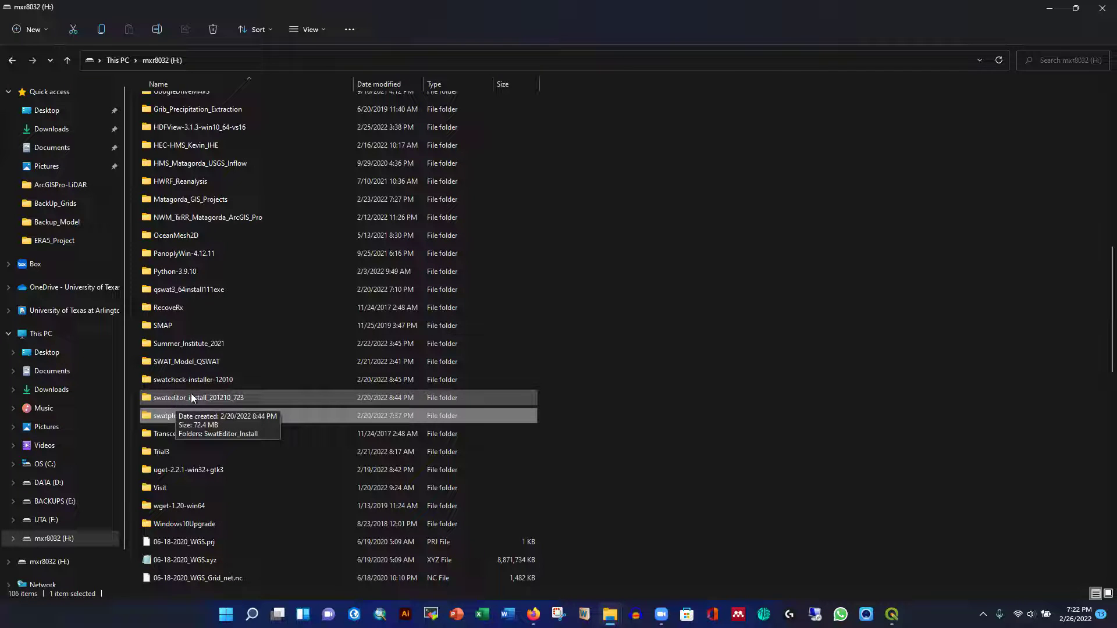
left_click(188, 292)
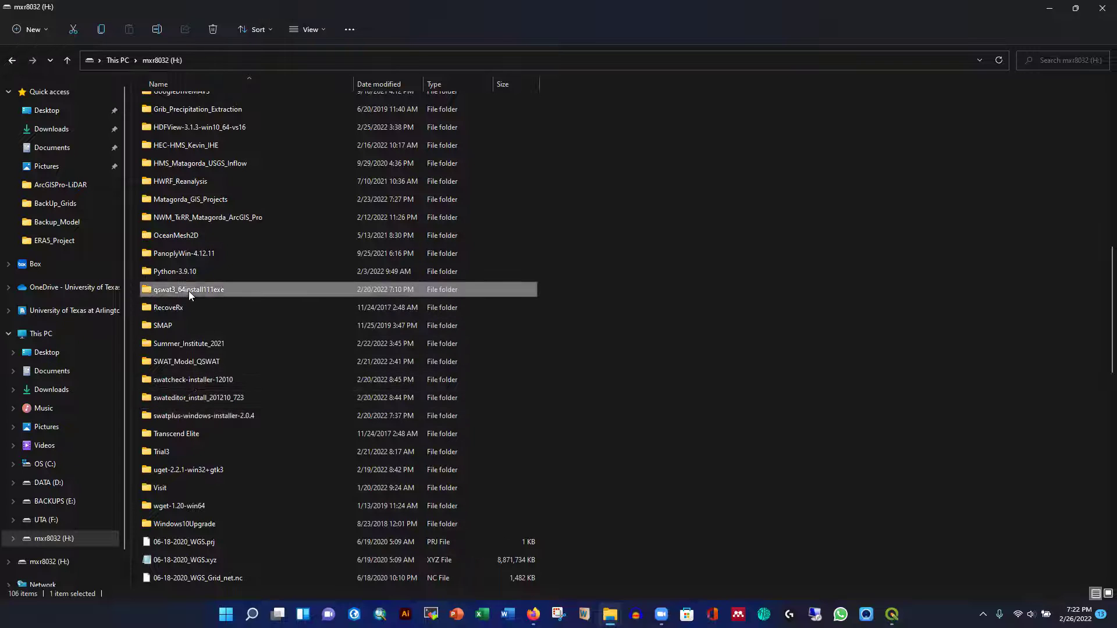
double_click(189, 290)
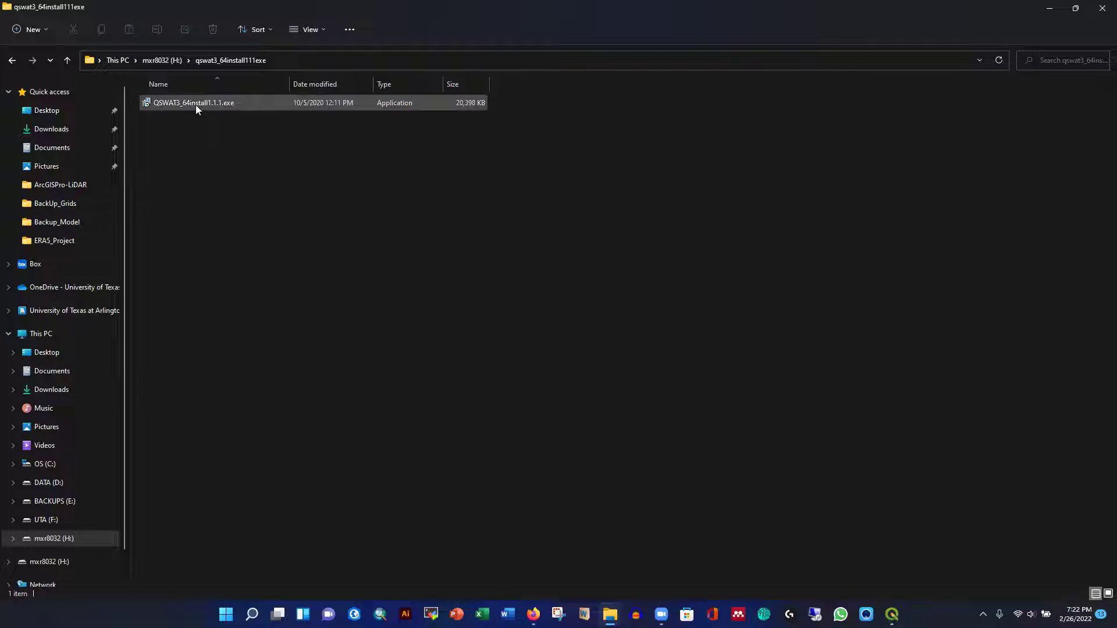
left_click(185, 101)
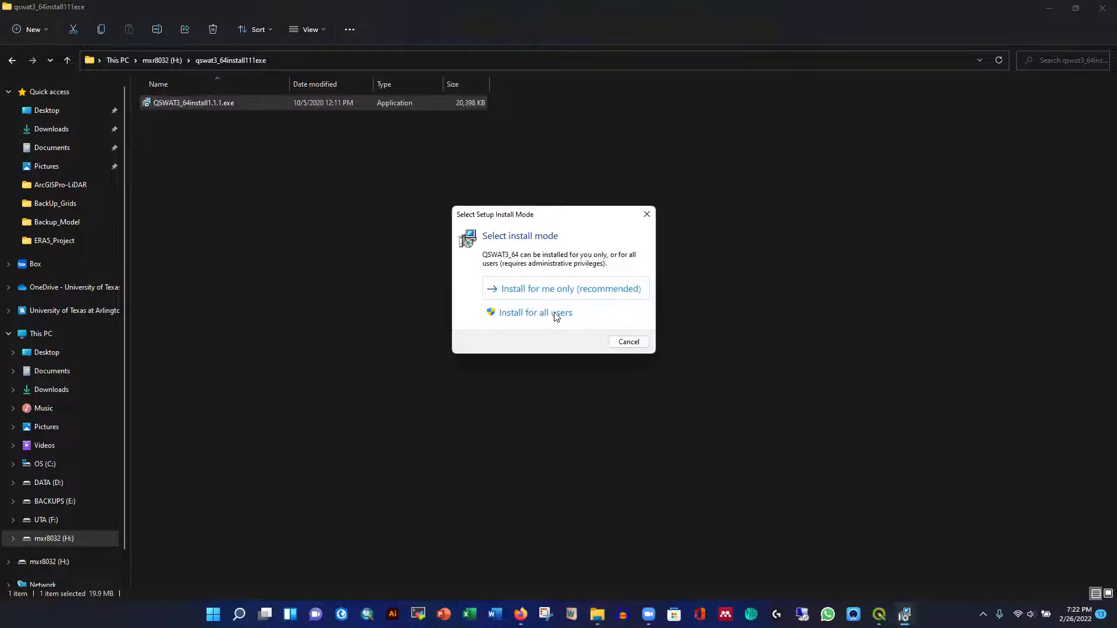
Install QSWAT3_64 version 1.1.1 for the current user only and finish its setup wizard.
left_click(532, 289)
left_click(624, 400)
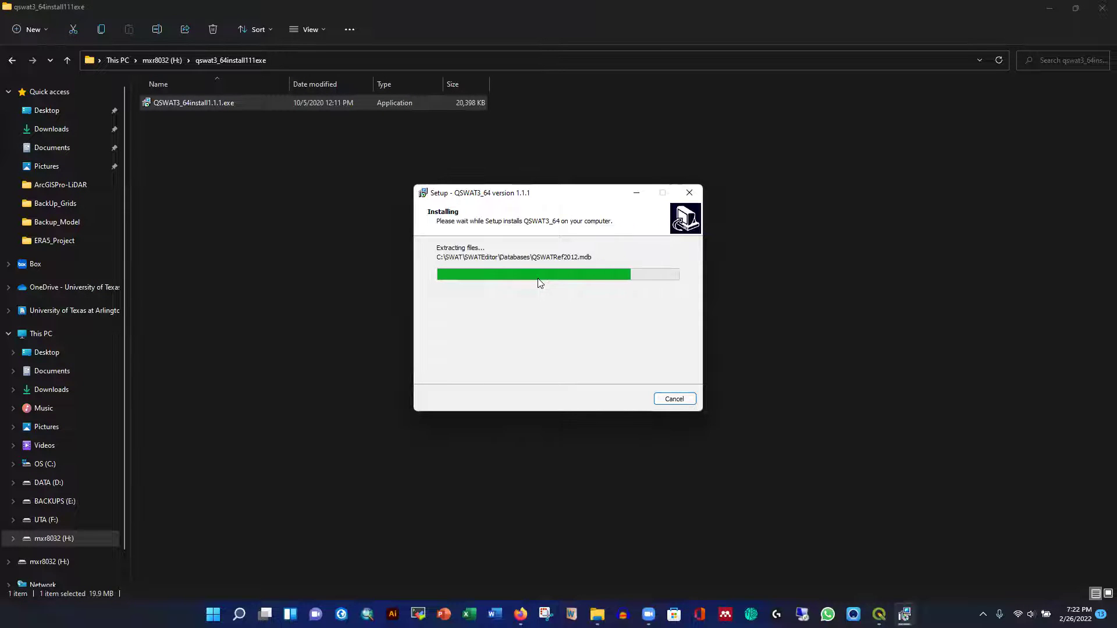
left_click(623, 399)
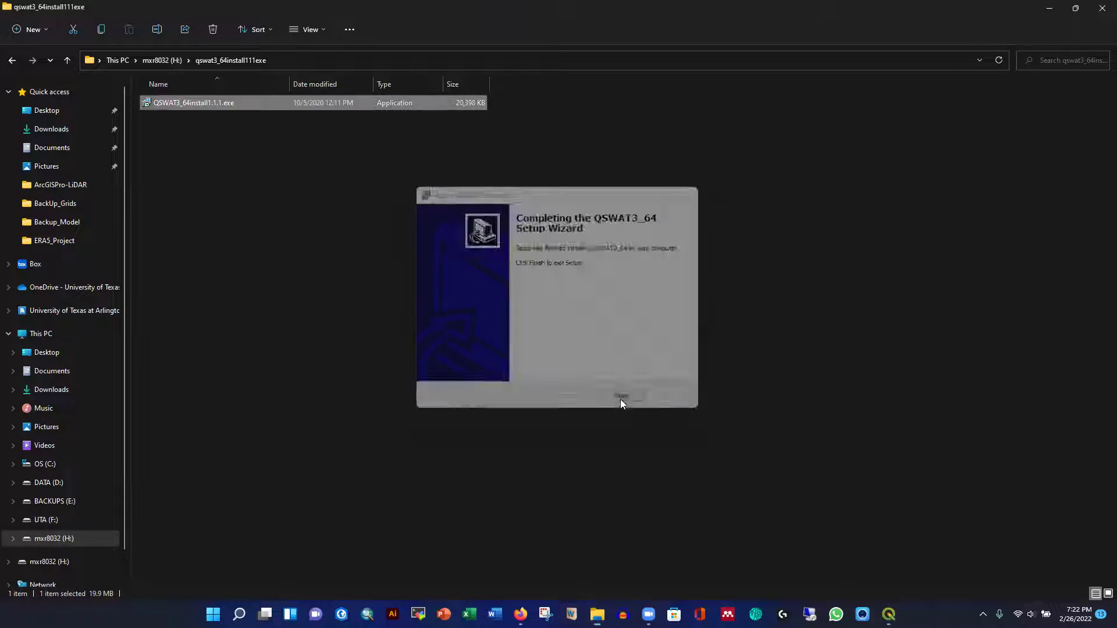
Open the SwatEditor_Install folder inside swateditor_install_201210_723 on the H: drive and run Setup.Exe.
left_click(69, 60)
scroll(574, 366, "down", 4)
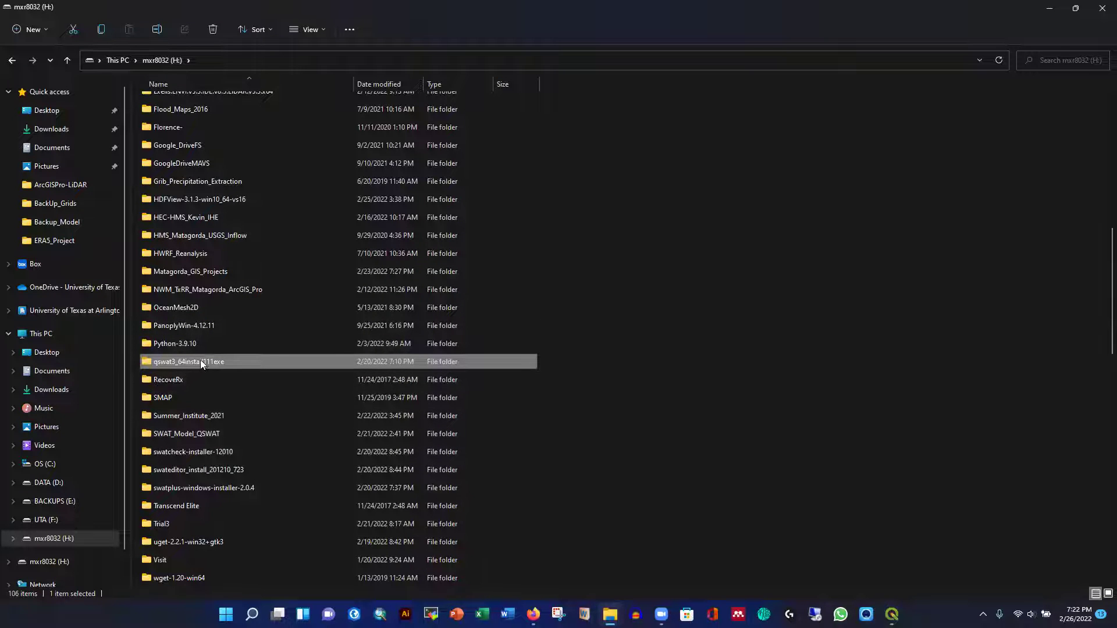
double_click(191, 473)
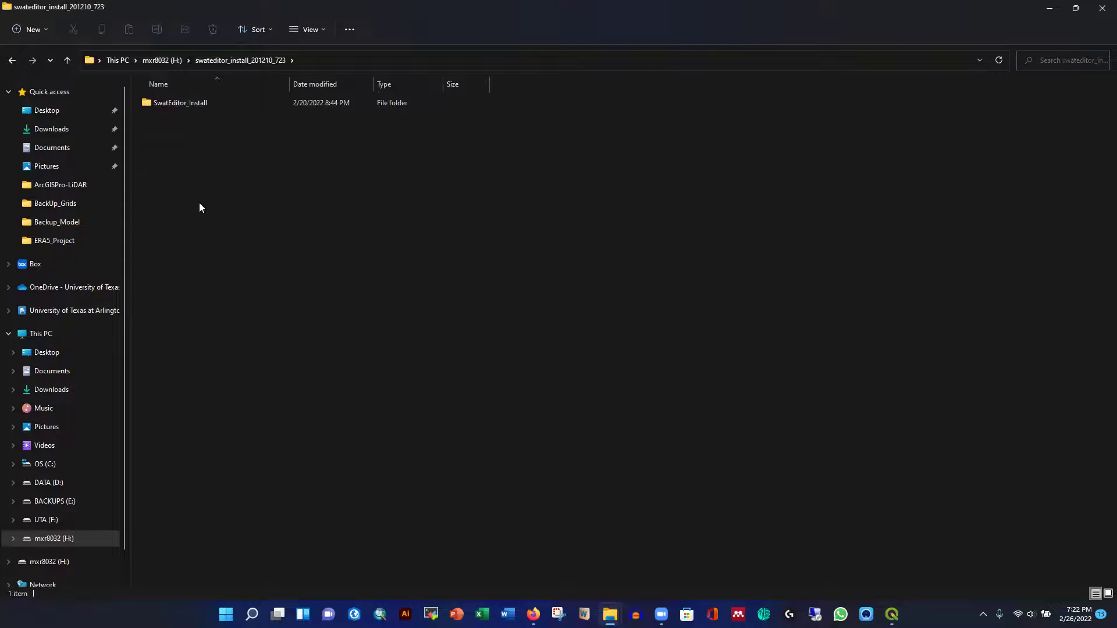
double_click(176, 102)
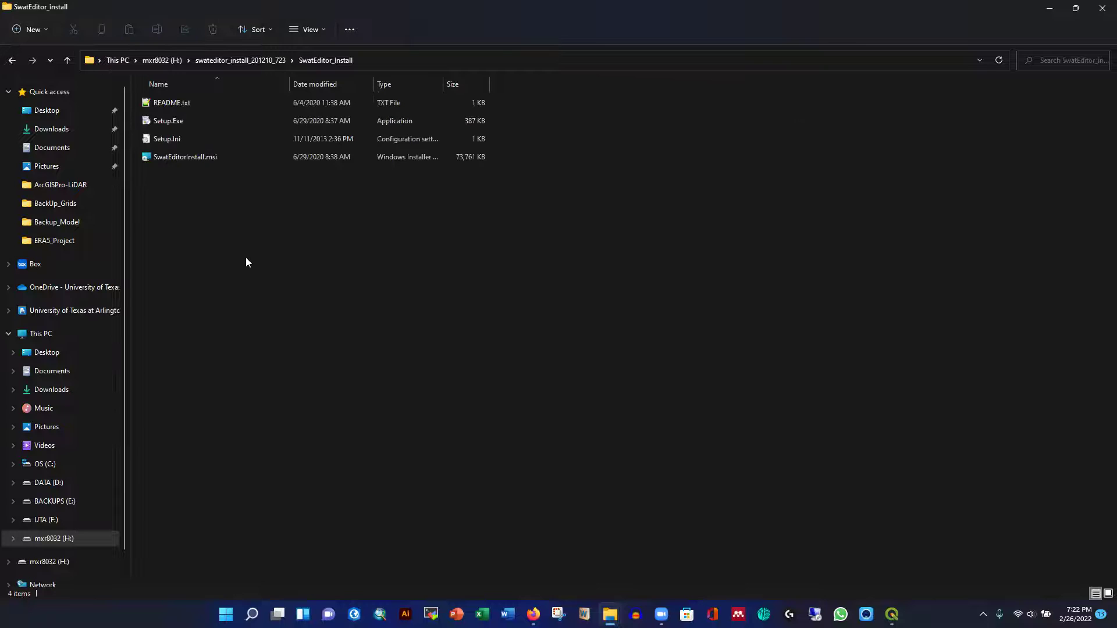
double_click(167, 121)
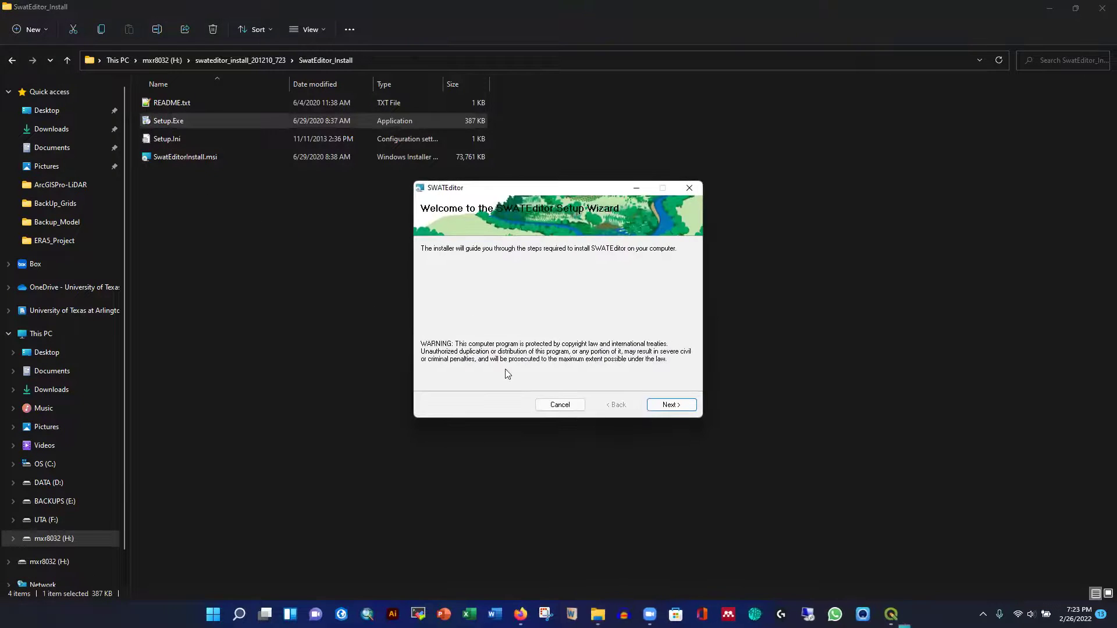
Install SWATEditor in C:\SWAT\SWATEditor\ for "Just me" and close the installer.
left_click(671, 404)
left_click(539, 380)
left_click(669, 405)
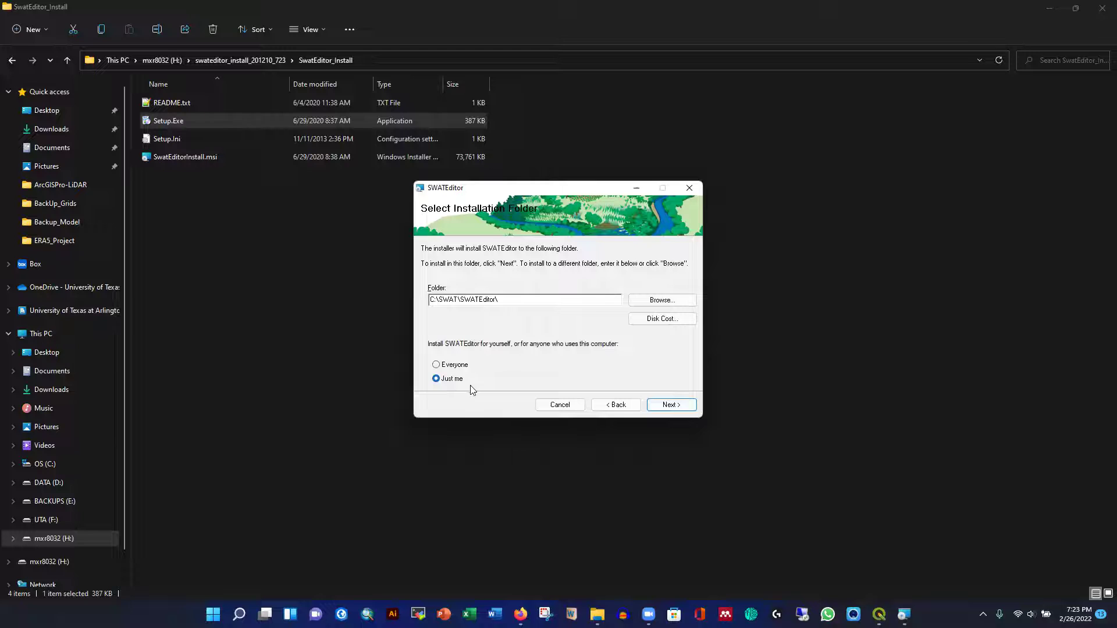
left_click(669, 406)
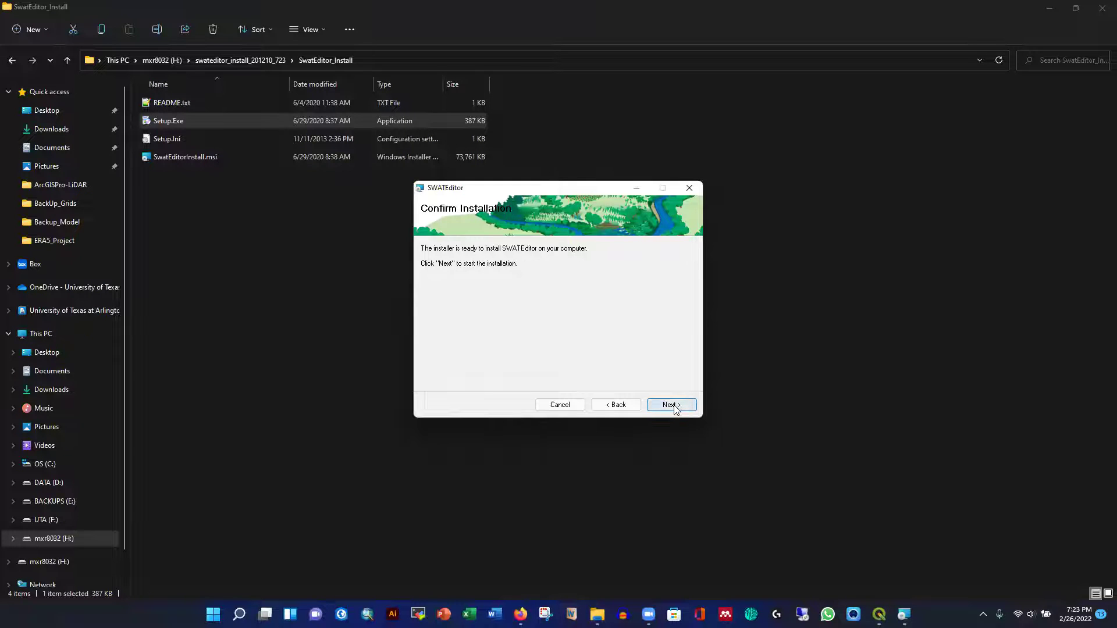
left_click(669, 405)
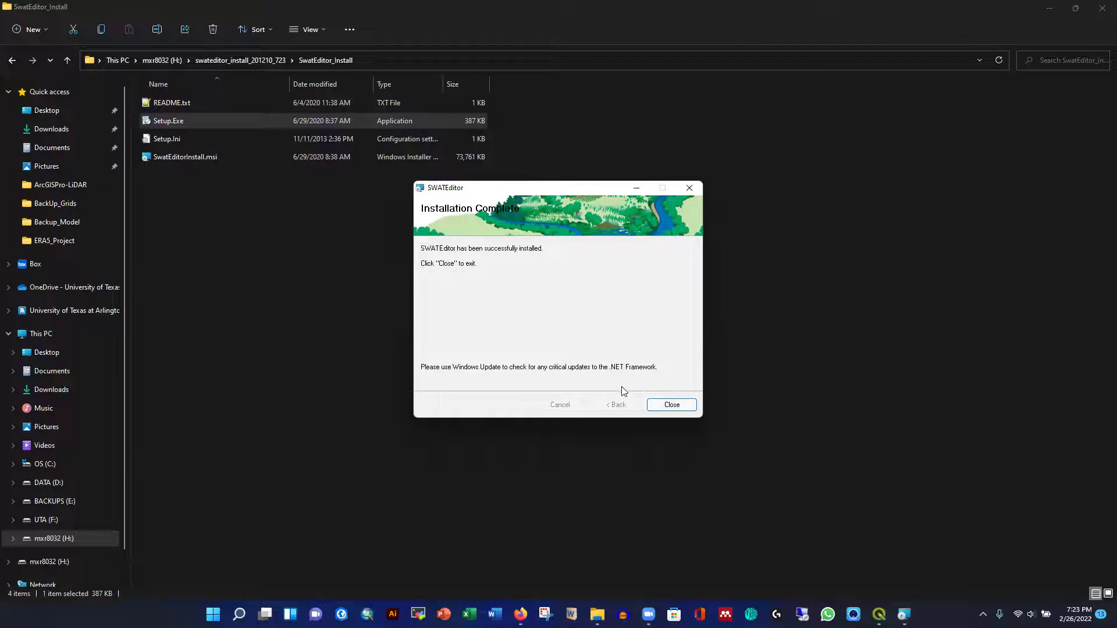
left_click(672, 405)
Open the swatcheck-installer-12010 folder on the H: drive and run swatcheck-installer-1.2.0.10.exe.
left_click(67, 60)
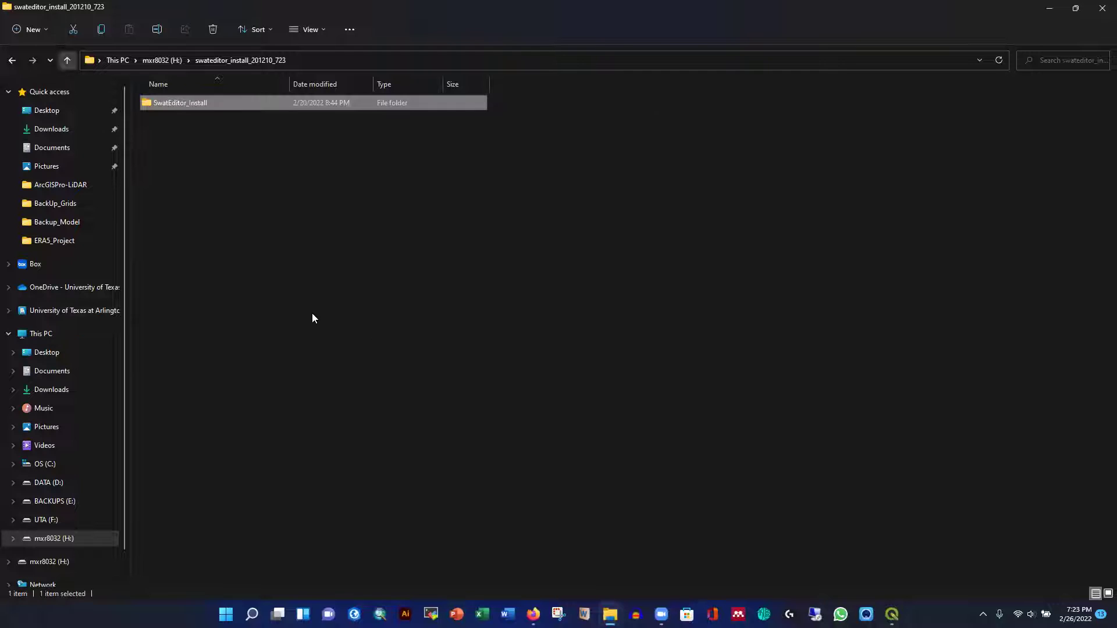
key("alt+Up")
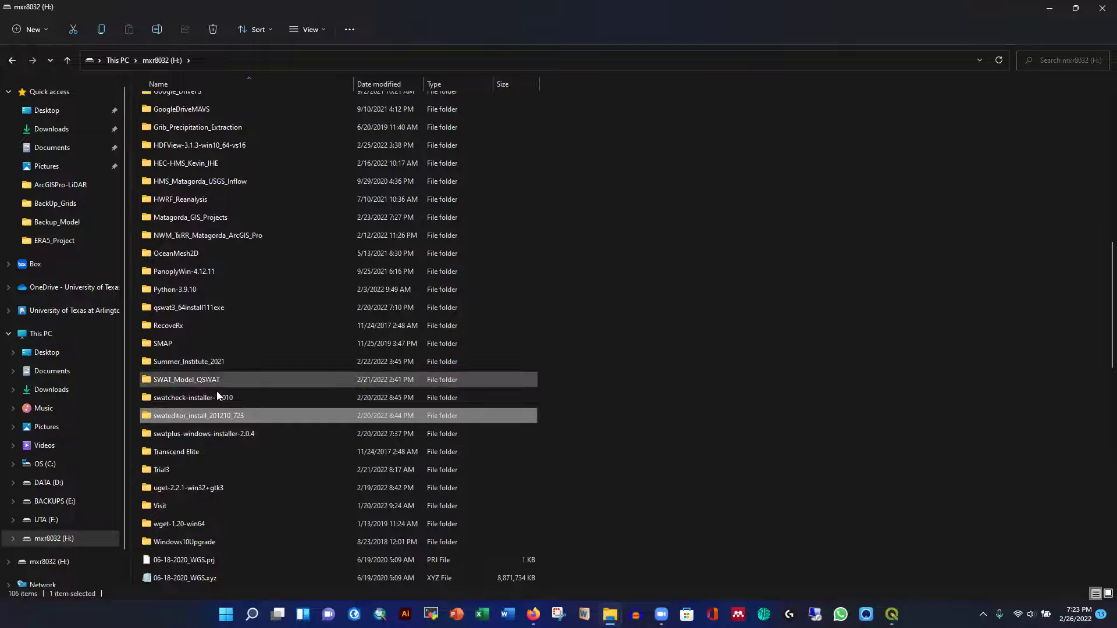
double_click(196, 399)
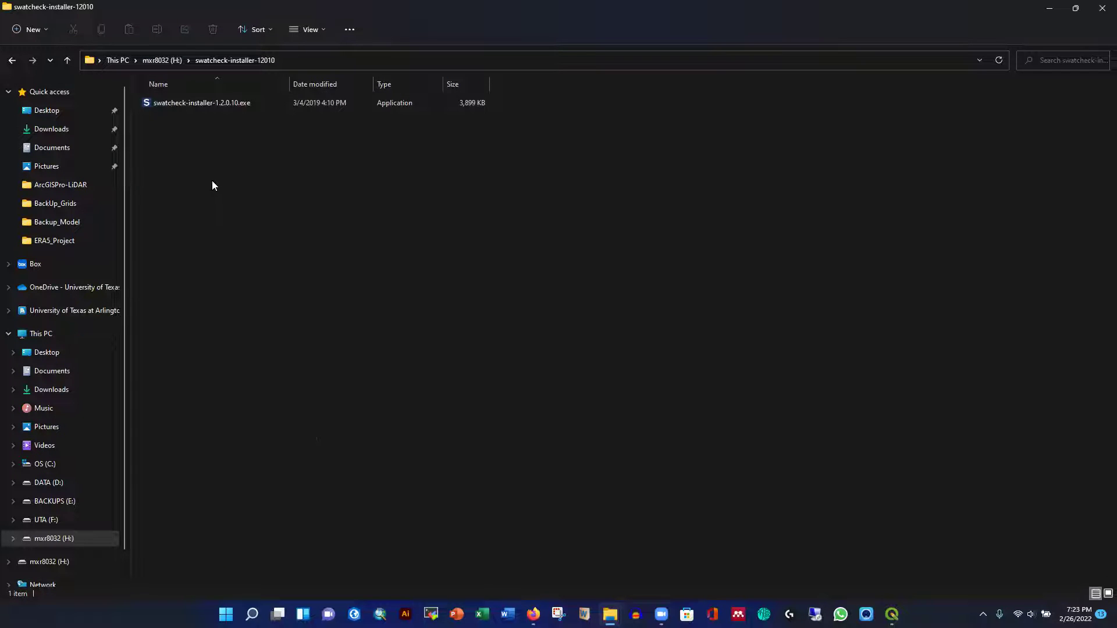
double_click(177, 103)
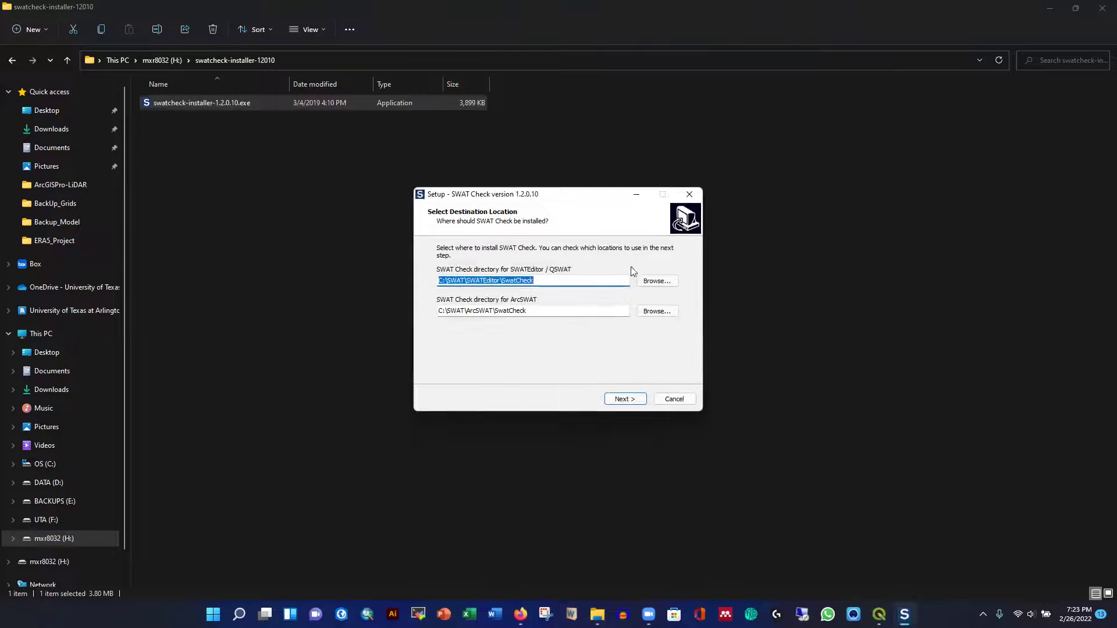
Install SWAT Check 1.2.0.10 as a full installation in the default SWAT Editor and ArcSWAT directories, and finish the setup.
left_click(544, 284)
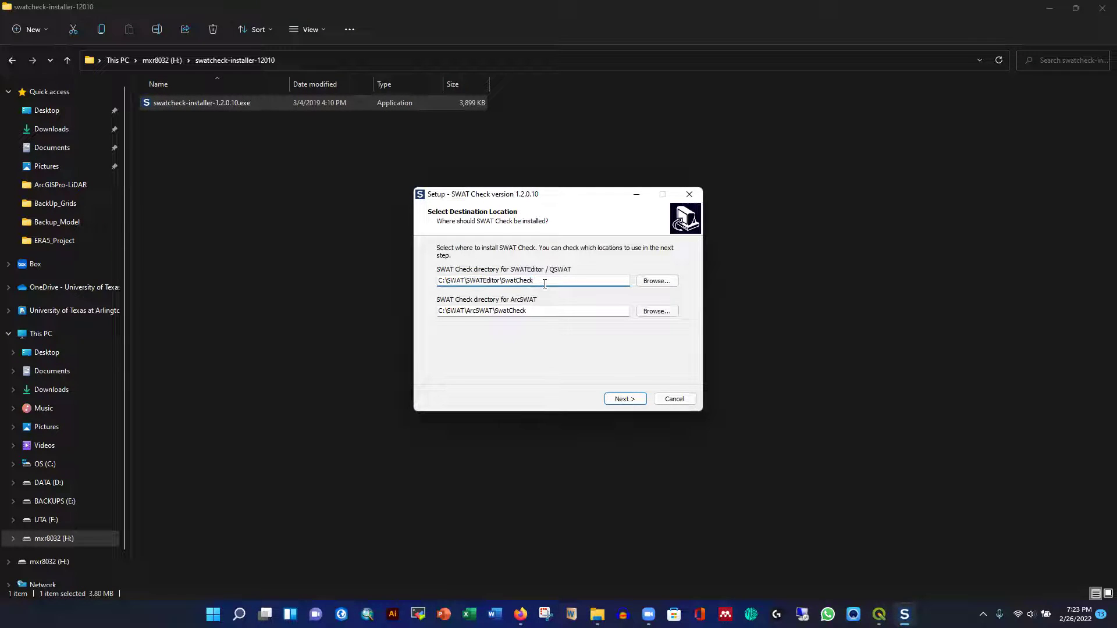
left_click(621, 400)
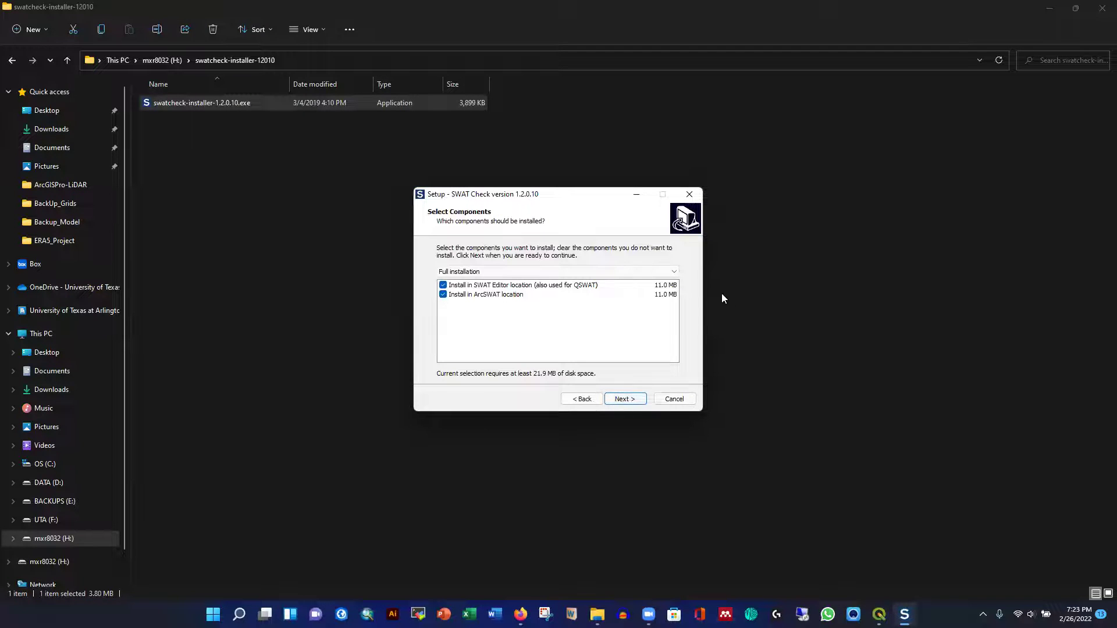
left_click(622, 400)
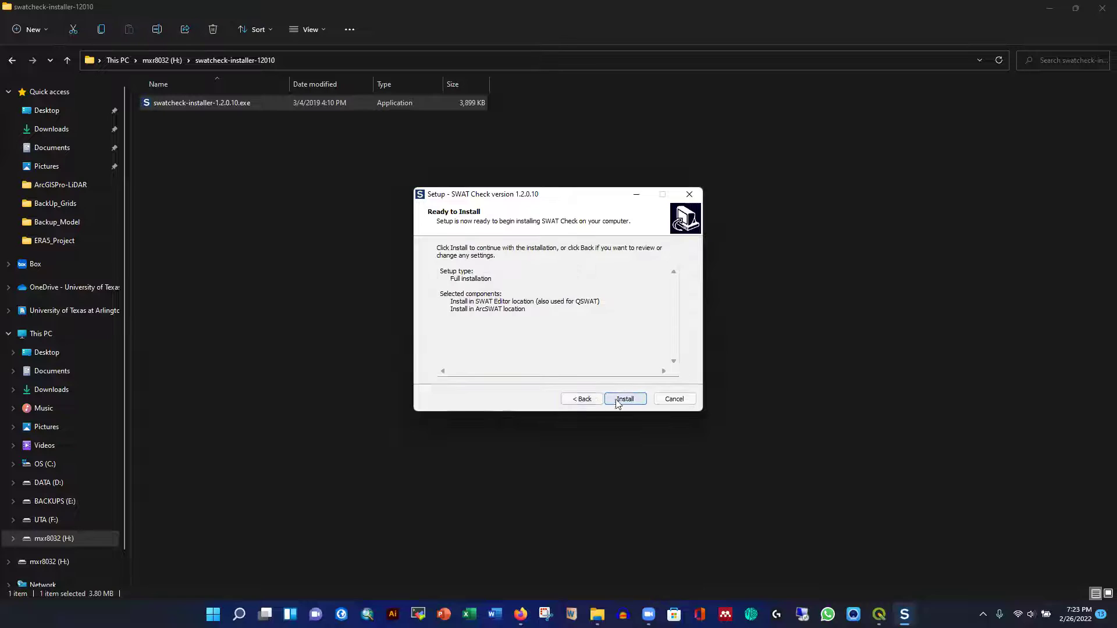
left_click(621, 400)
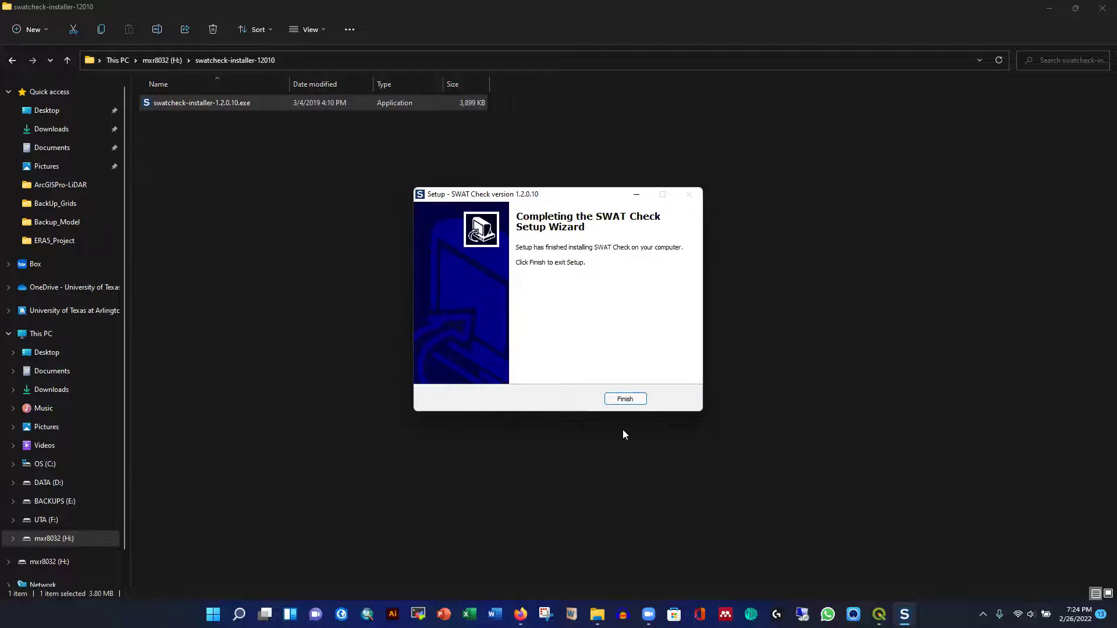
left_click(631, 399)
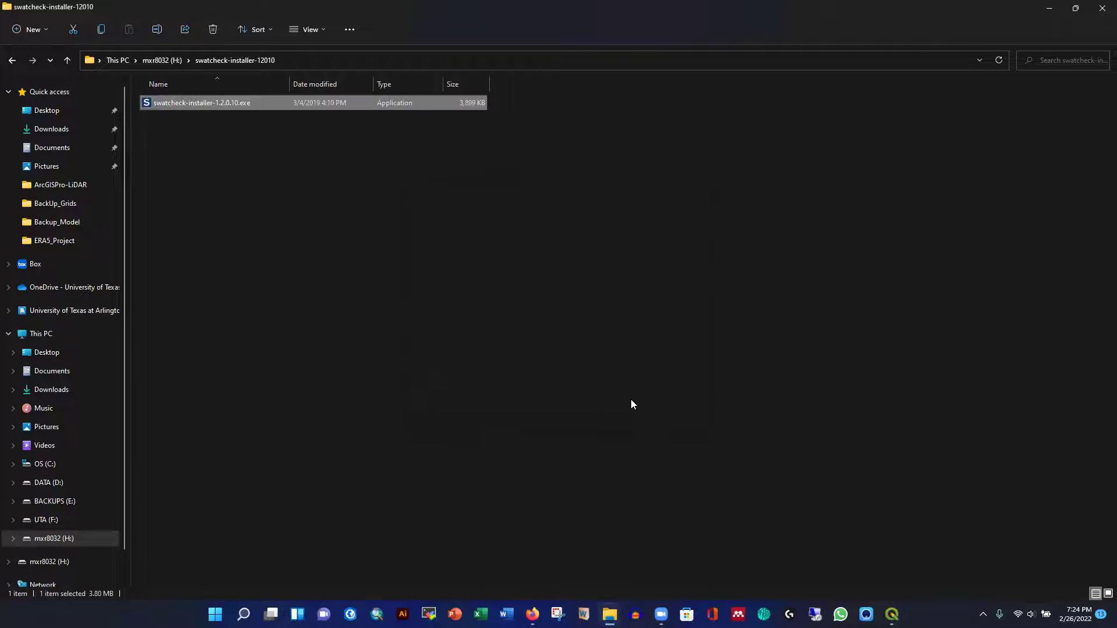
Open the swatplus-windows-installer-2.0.4 folder on the H: drive and run swatplustools-installer-2.0.4.exe.
left_click(66, 60)
scroll(333, 380, "down", 2)
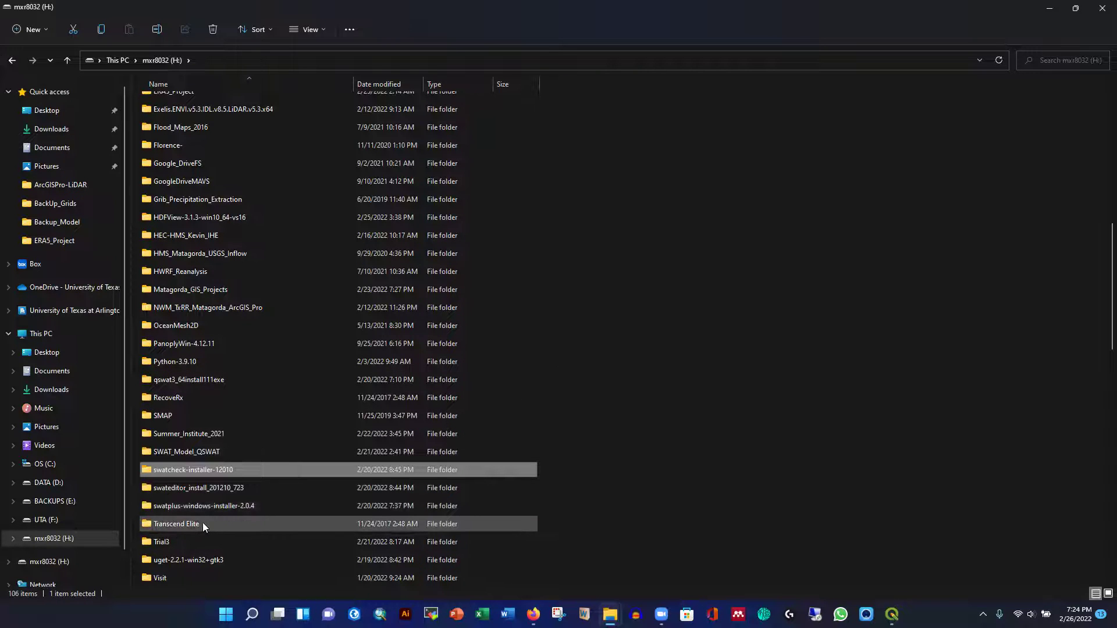
mouse_move(200, 523)
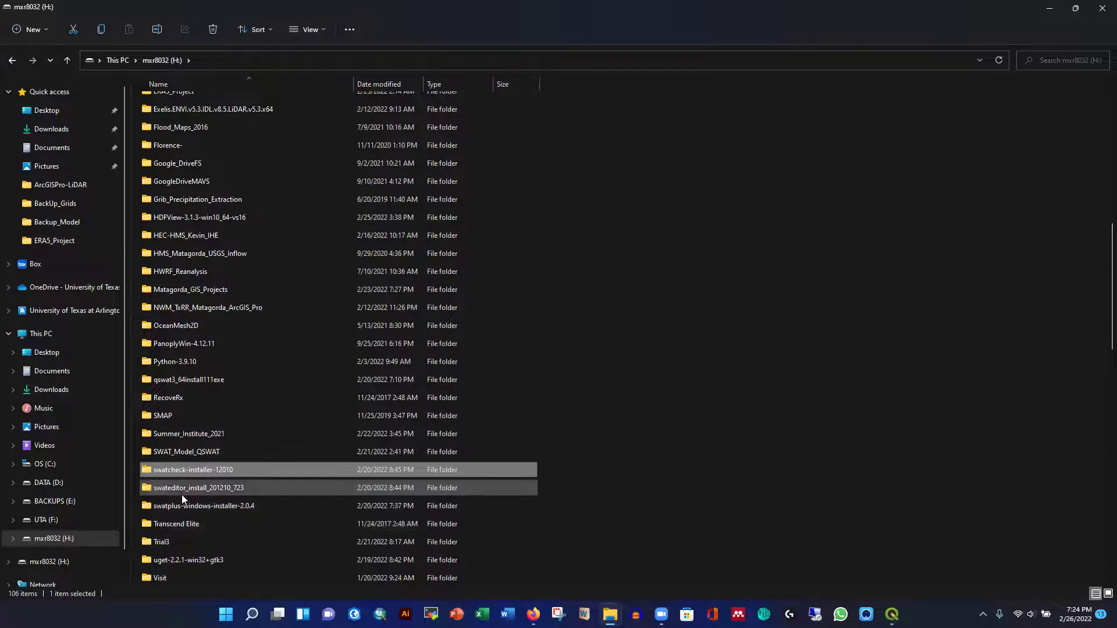
double_click(189, 507)
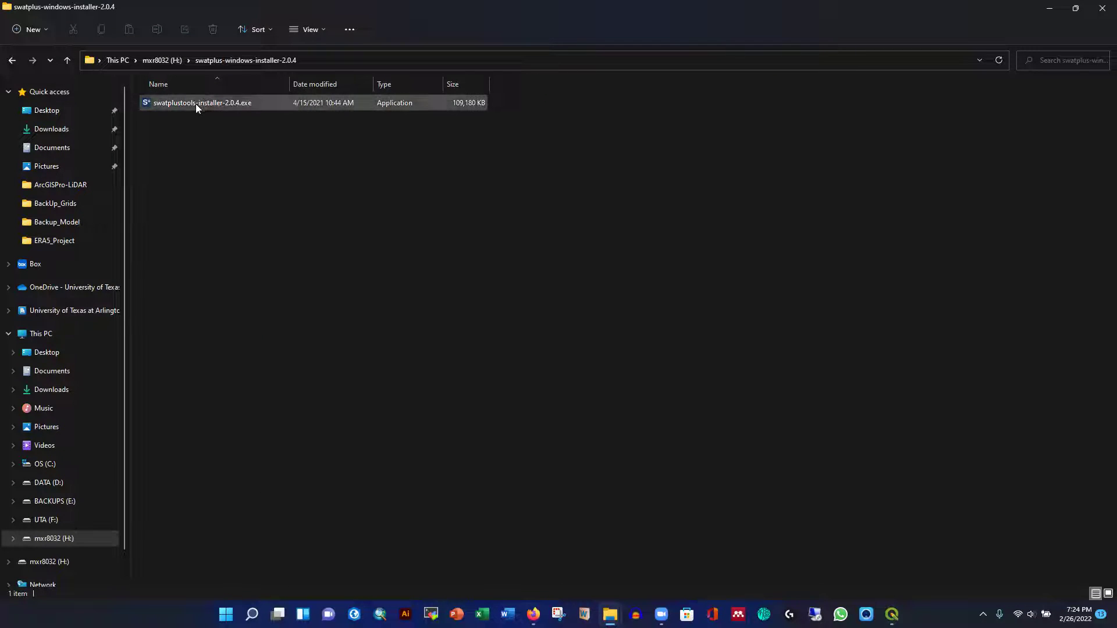
double_click(195, 103)
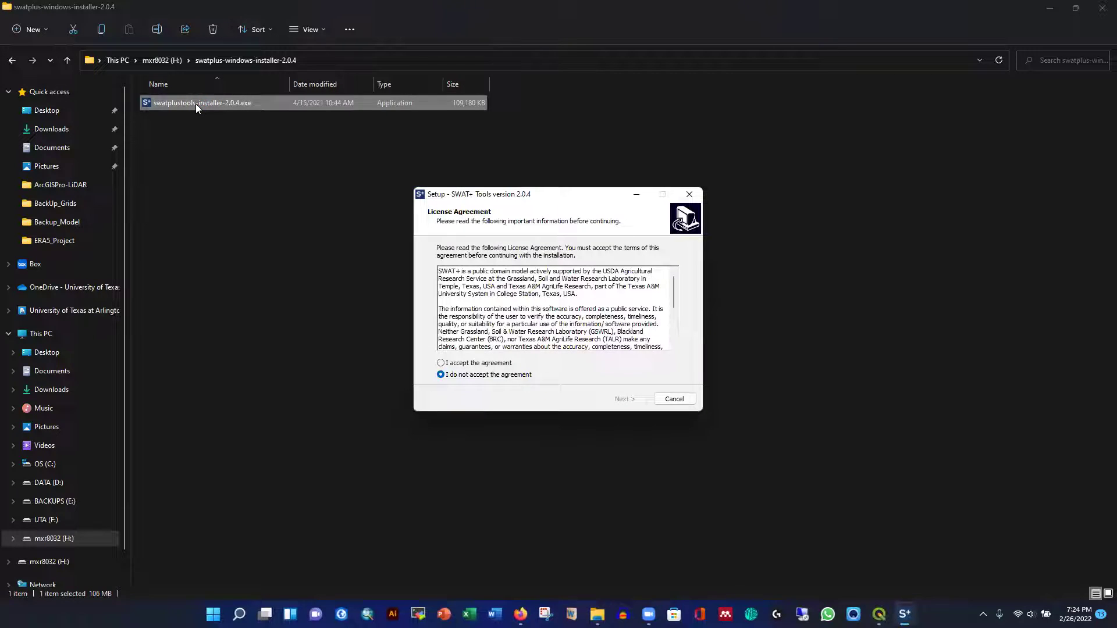
Accept the SWAT+ Tools license agreement and create C:\SWAT\SWATPlus as the destination folder.
left_click(486, 364)
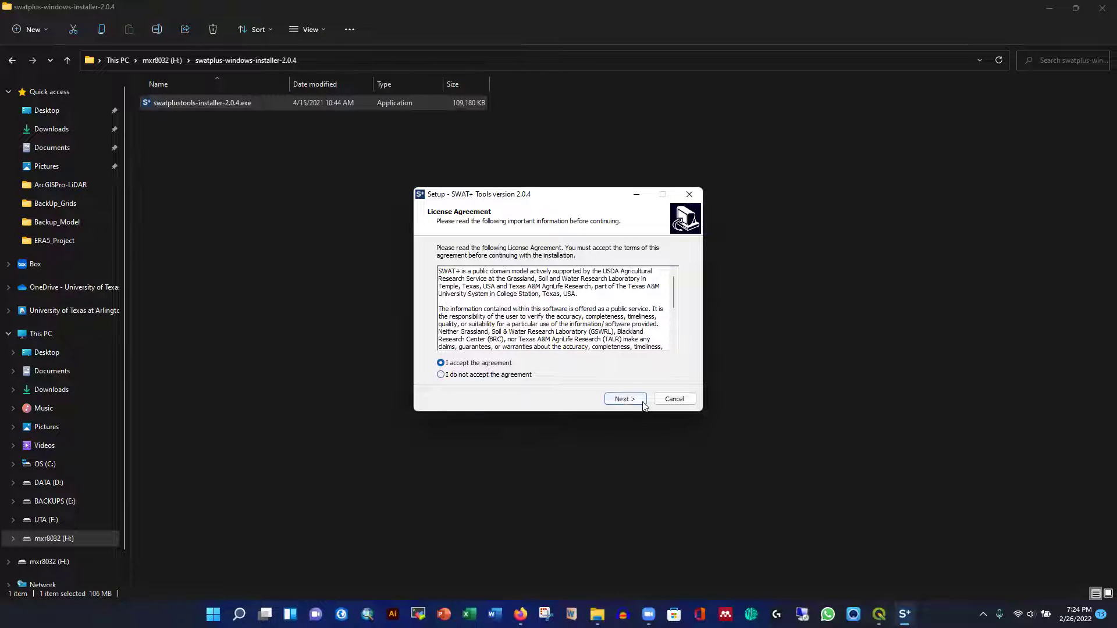
left_click(625, 400)
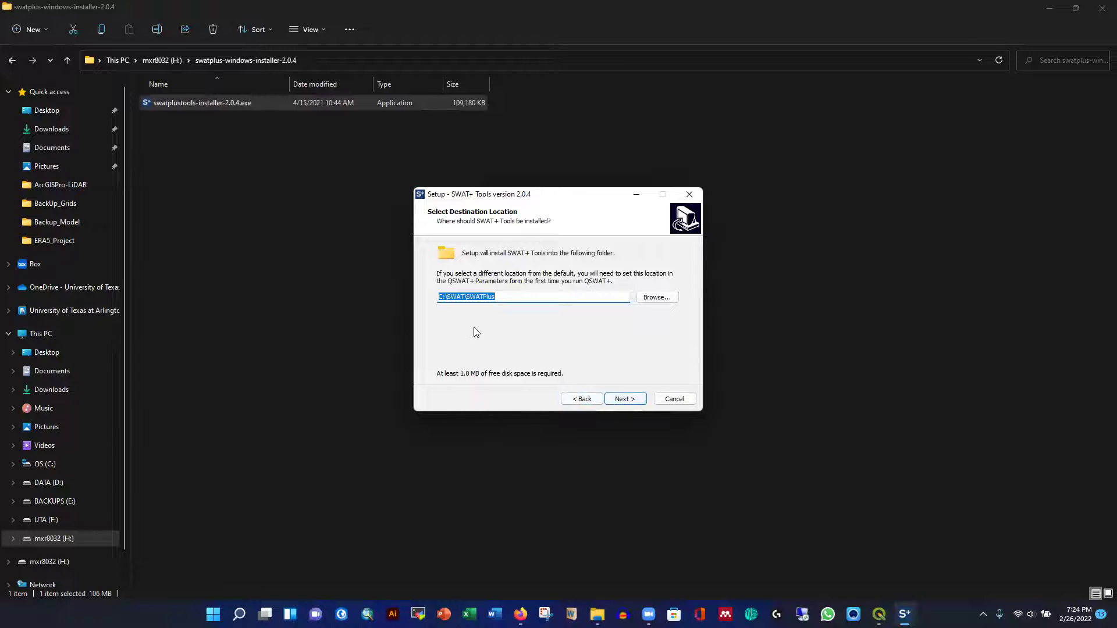
left_click(627, 401)
left_click(592, 357)
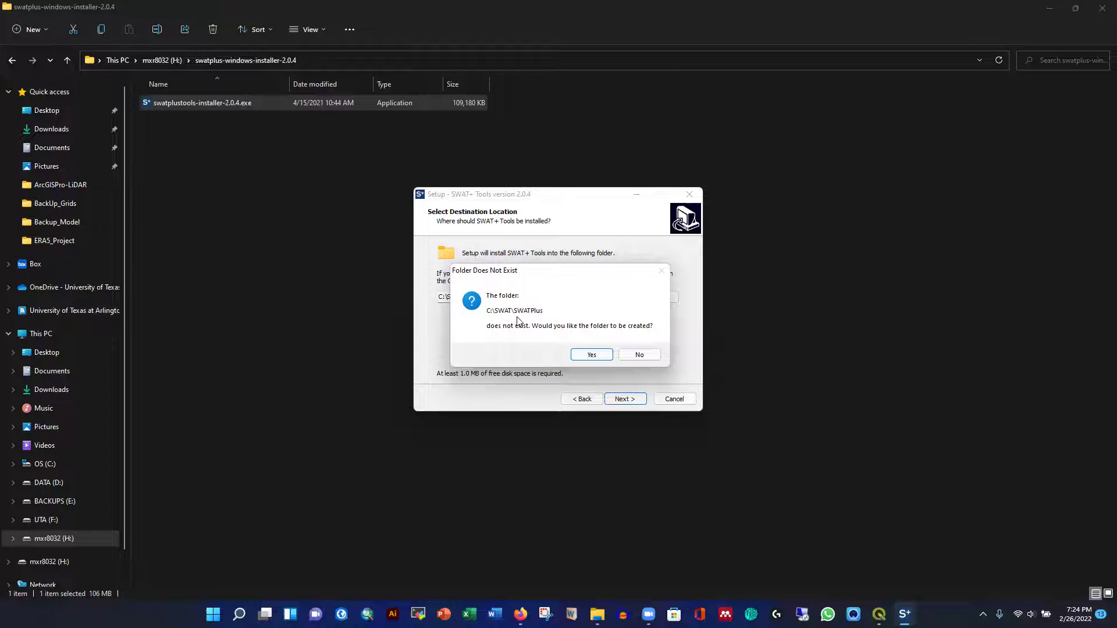
left_click(591, 356)
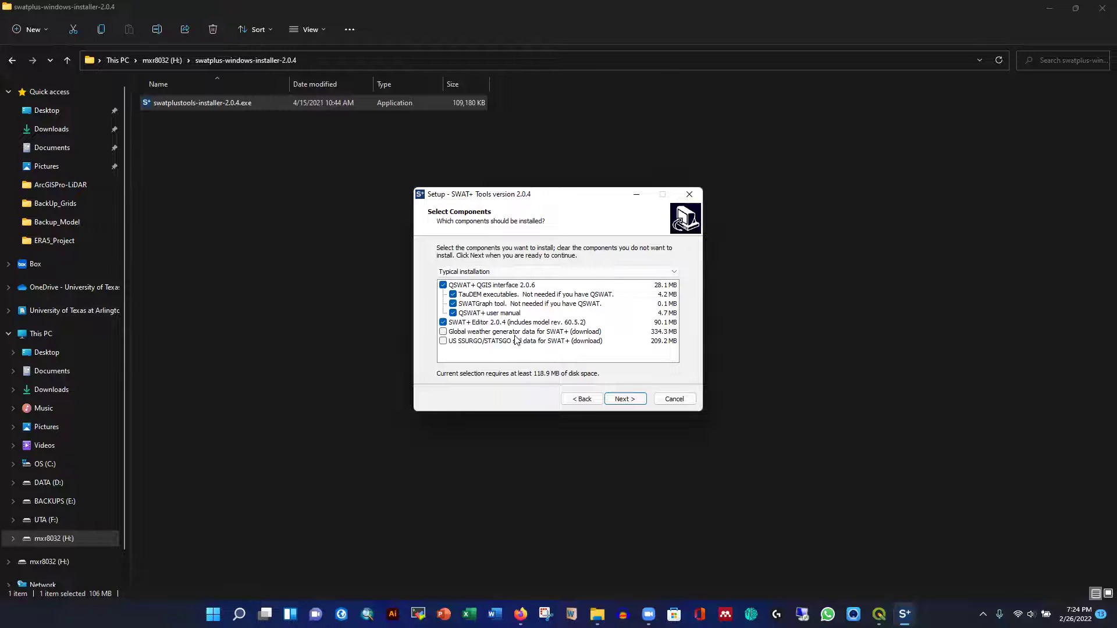
Add the global weather generator data and US SSURGO/STATSGO soil data components, and start the SWAT+ Tools installation.
left_click(443, 332)
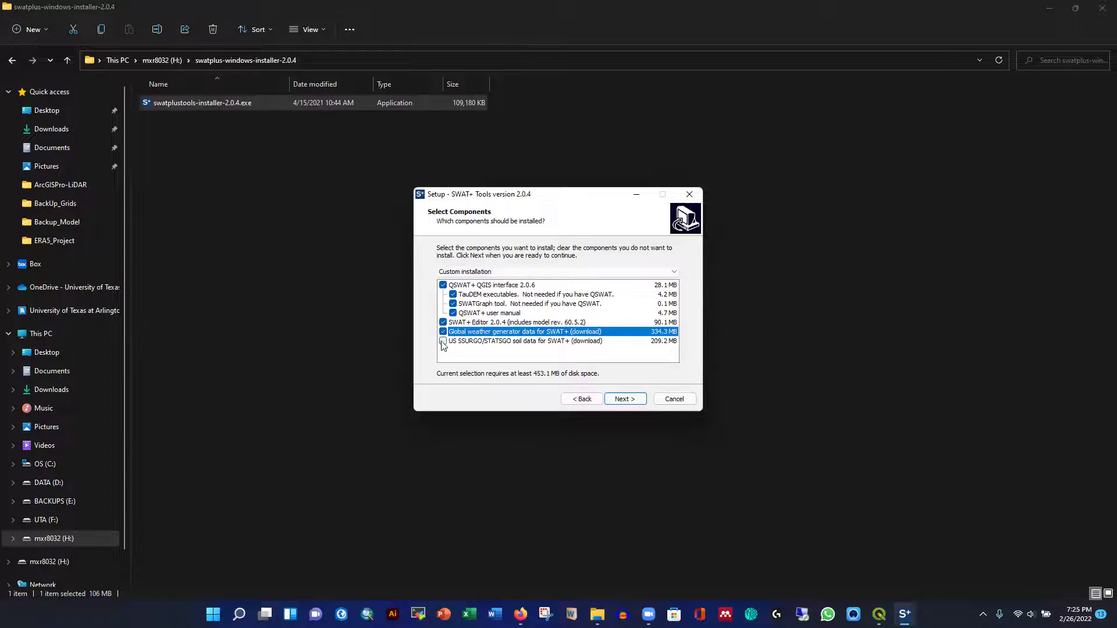
left_click(443, 342)
left_click(623, 399)
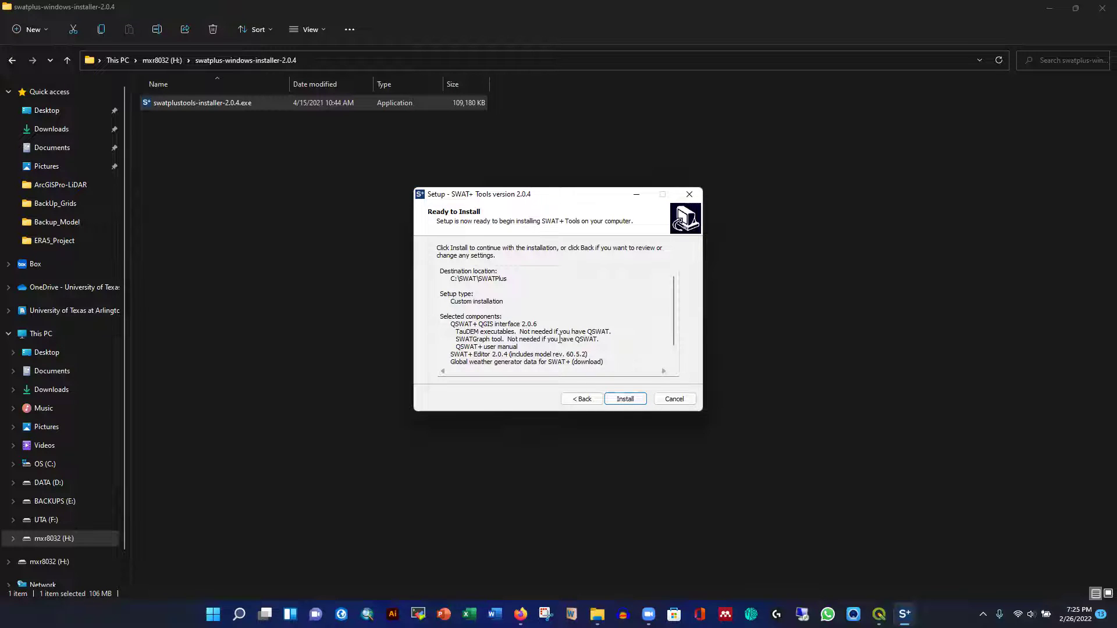
left_click(626, 400)
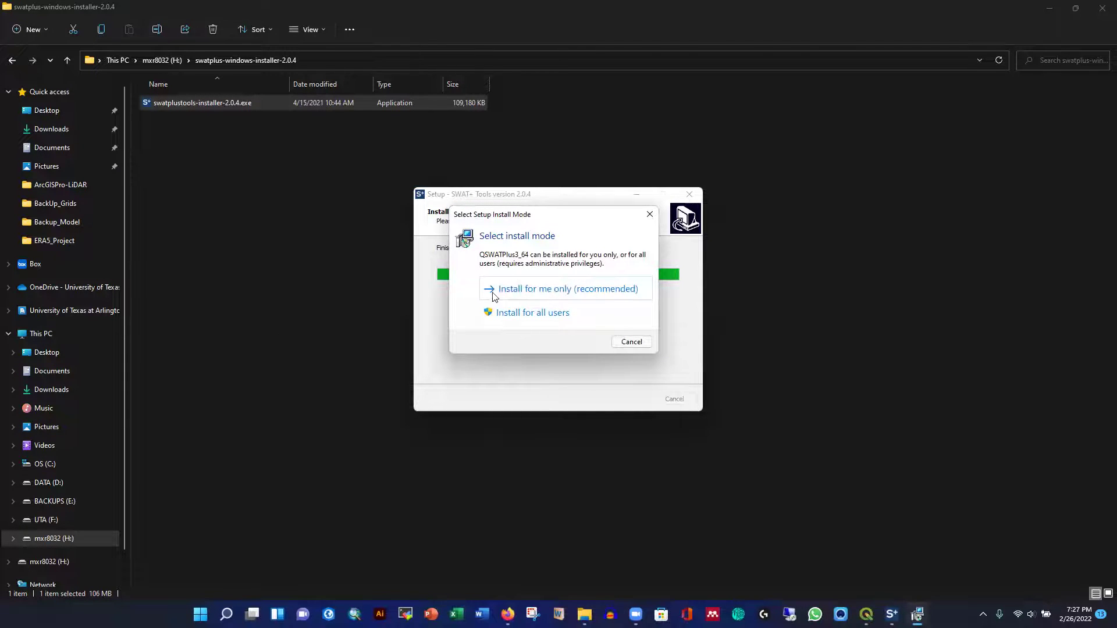
Install QSWATPlus3_64 version 2.0.6 for the current user only and finish its setup wizard.
left_click(519, 291)
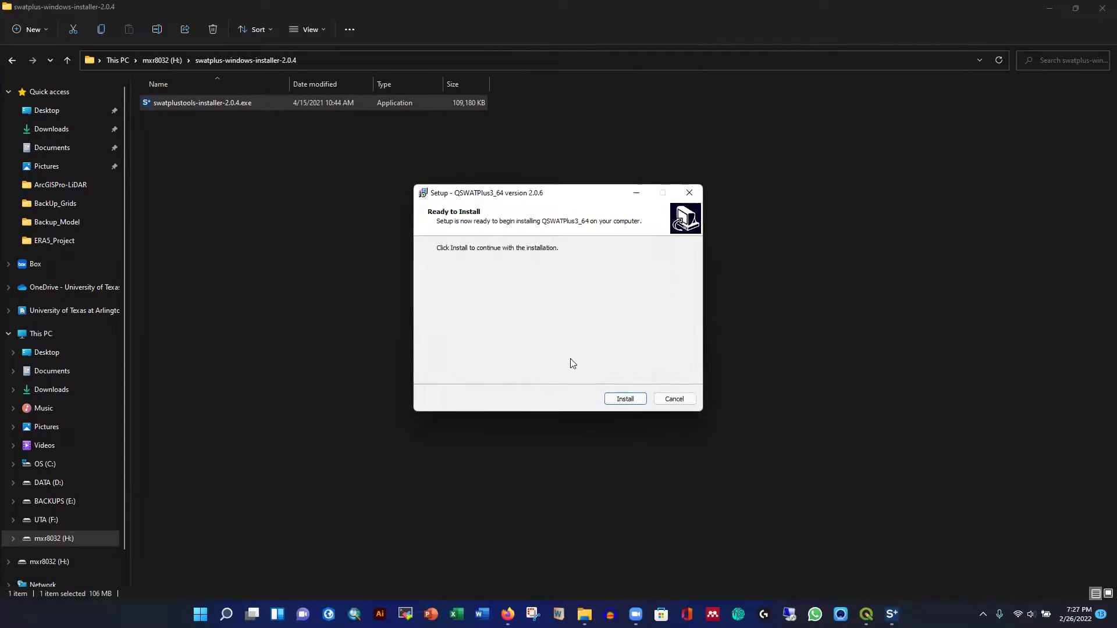
left_click(626, 400)
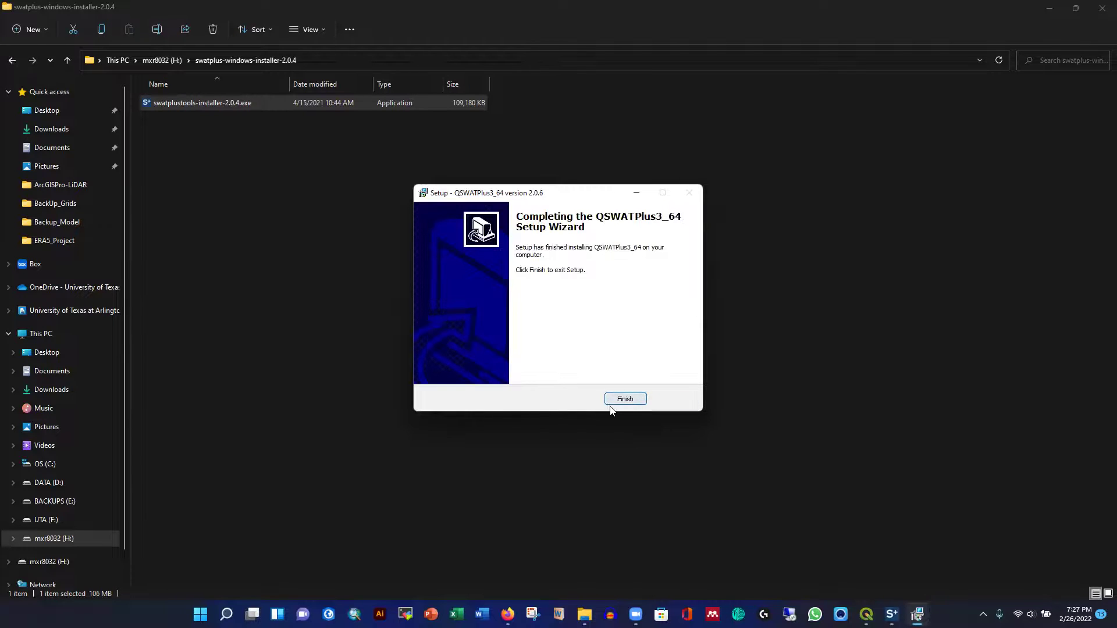
left_click(627, 397)
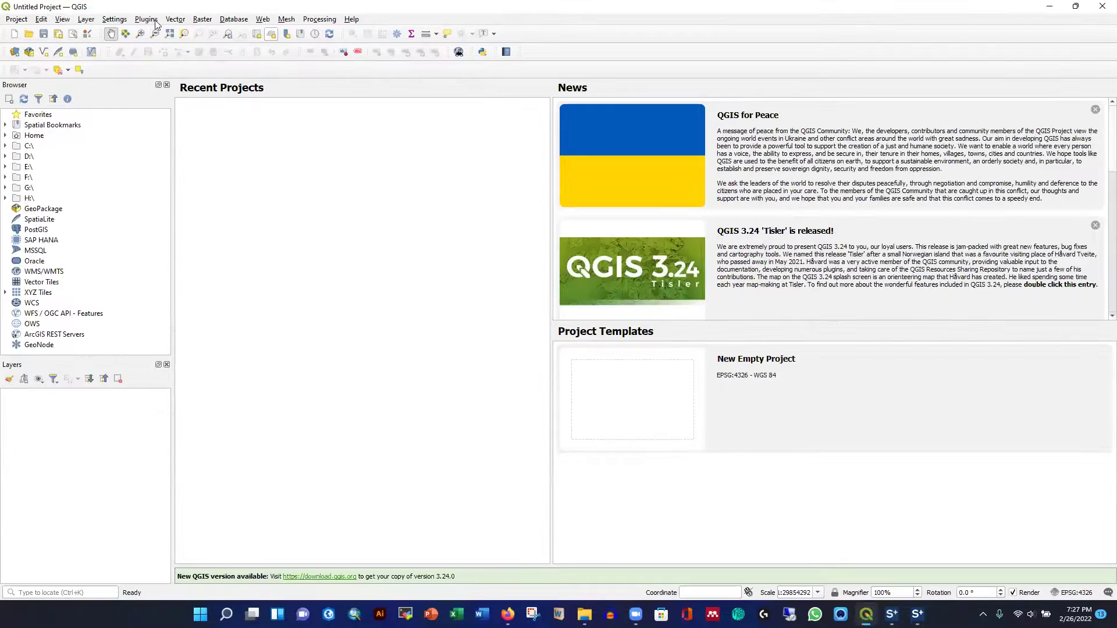
Review the installed plugins in the QGIS plugin manager, and finish the SWAT+ Tools setup wizard.
left_click(146, 20)
left_click(152, 31)
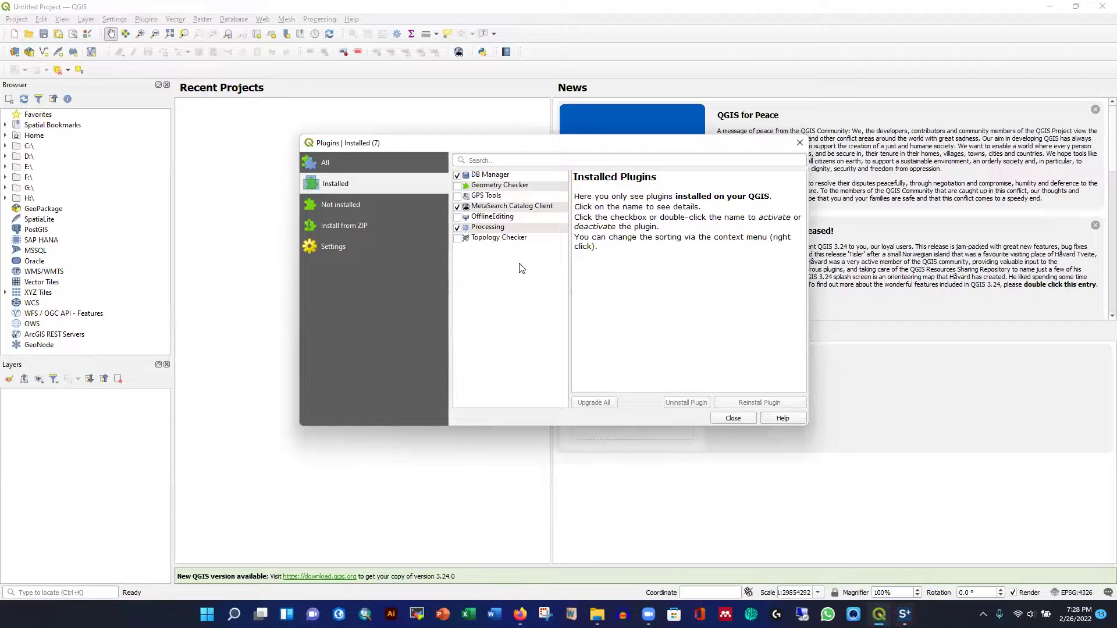
left_click(800, 143)
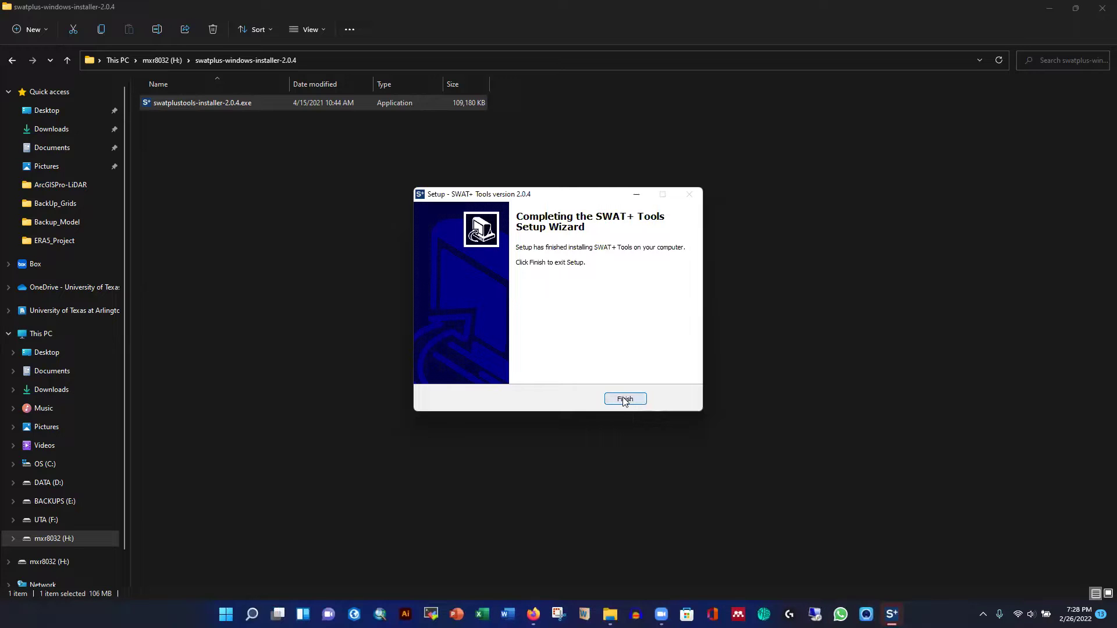
left_click(624, 399)
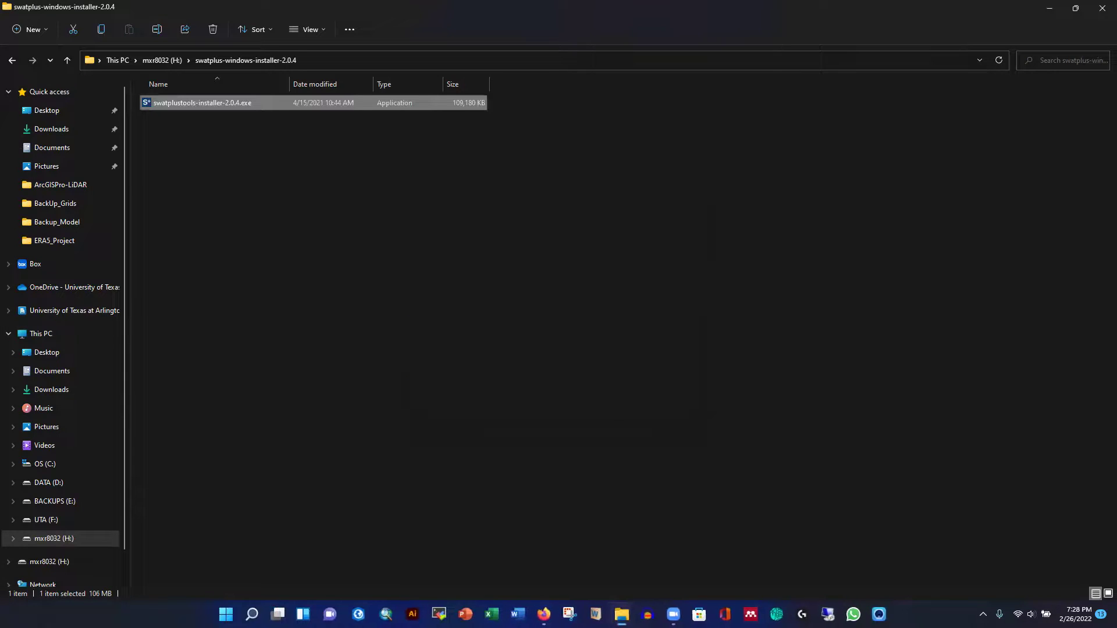
Search for QGIS in Windows and launch the QGIS3 application.
key("super")
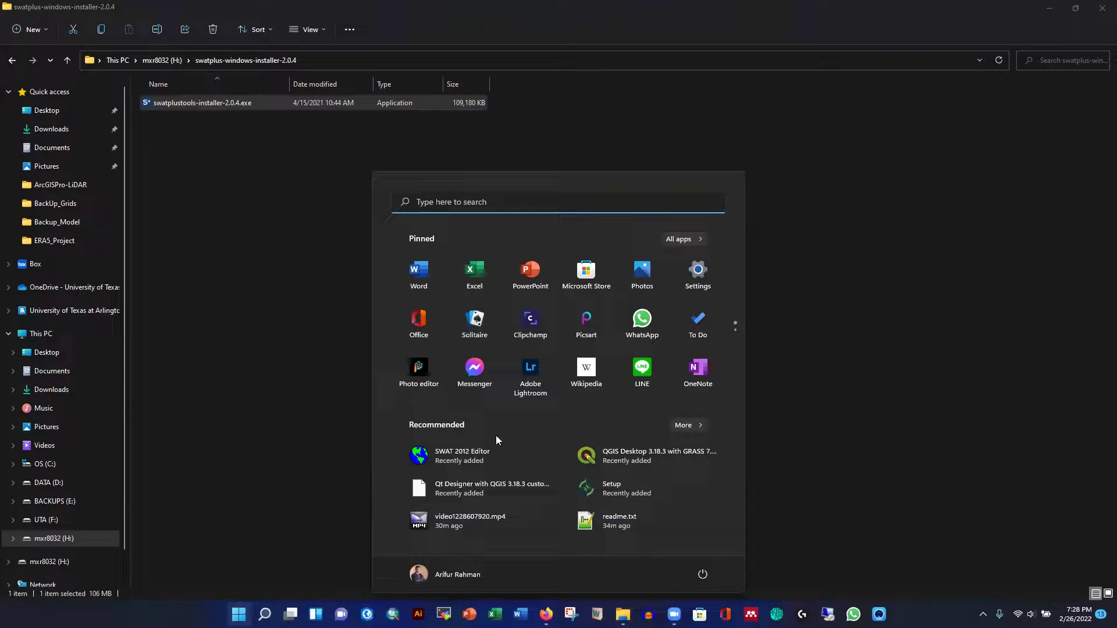
type("QGIS")
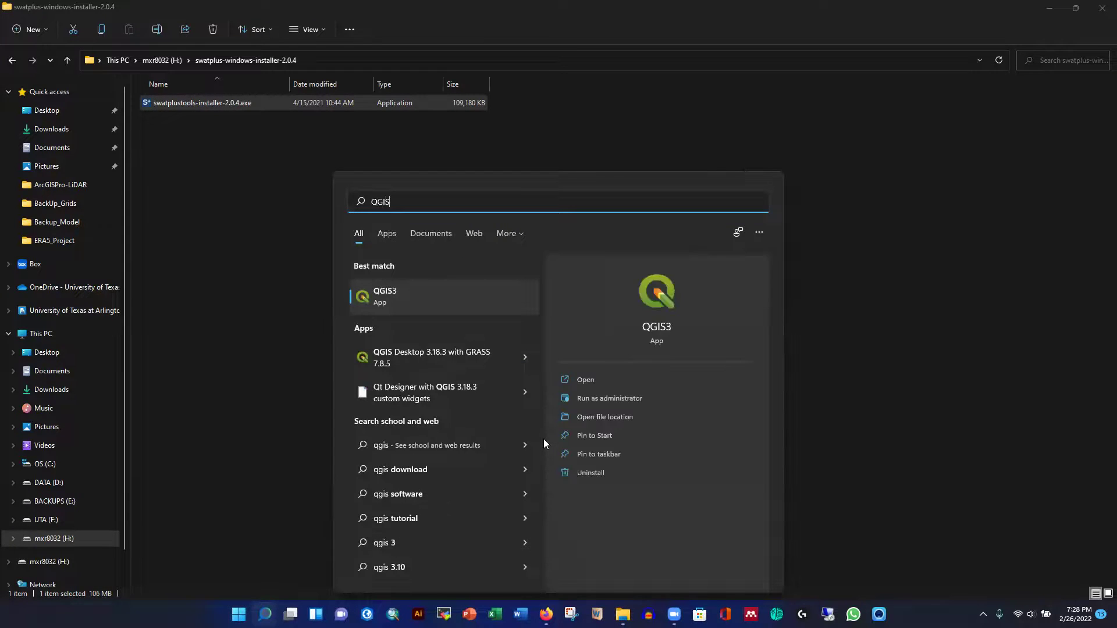
key("Return")
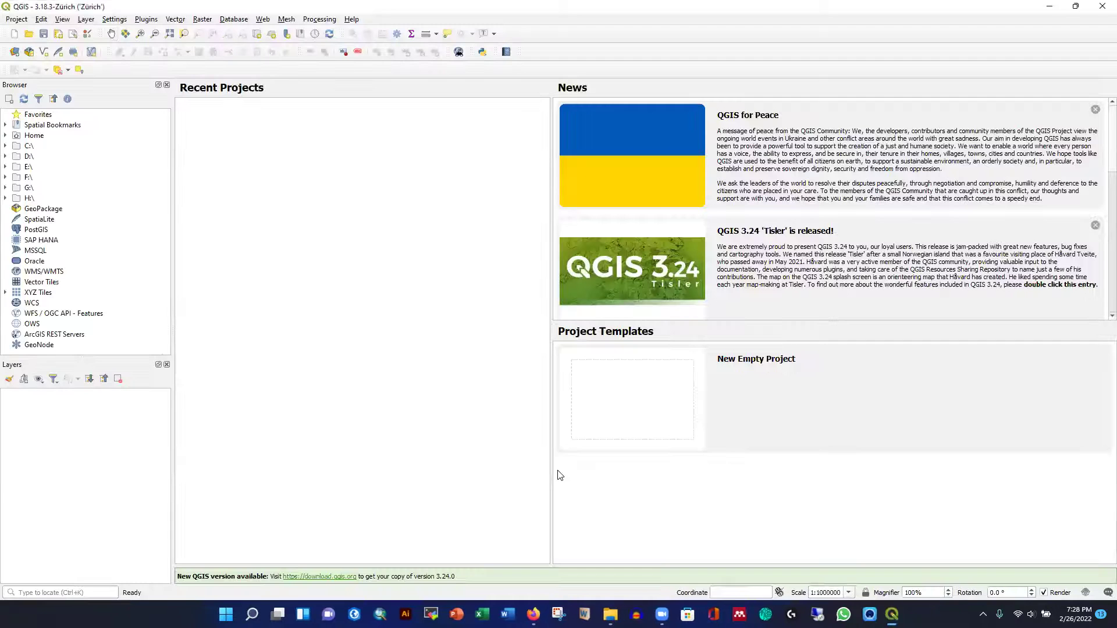
Activate the QSWAT3_64 and QSWATPlus3_64 plugins in the QGIS plugin manager and close it.
left_click(146, 19)
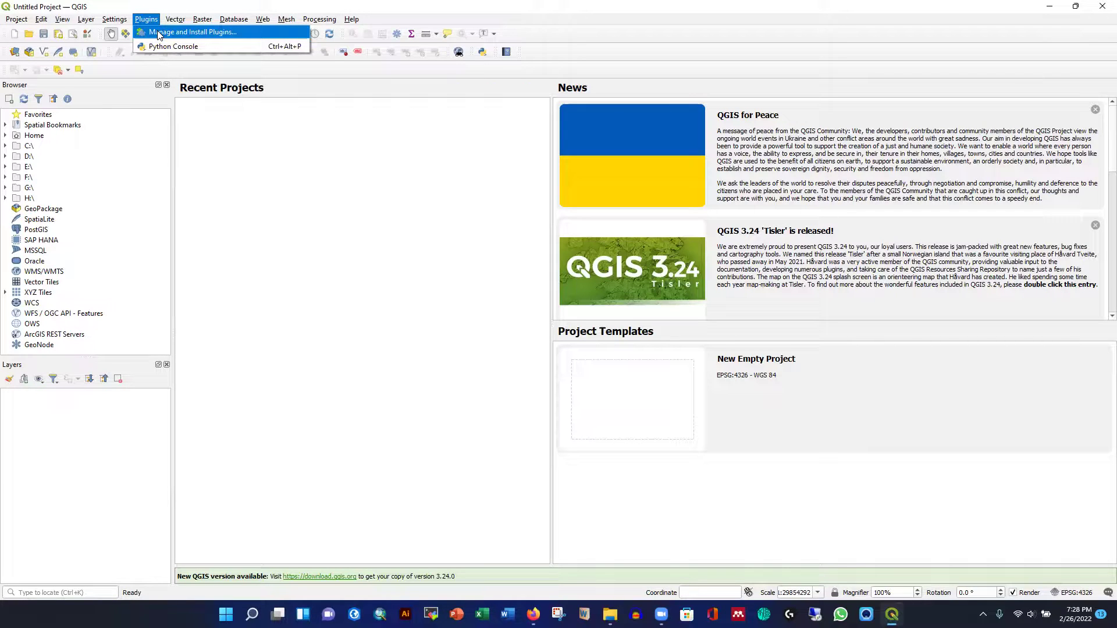
left_click(159, 33)
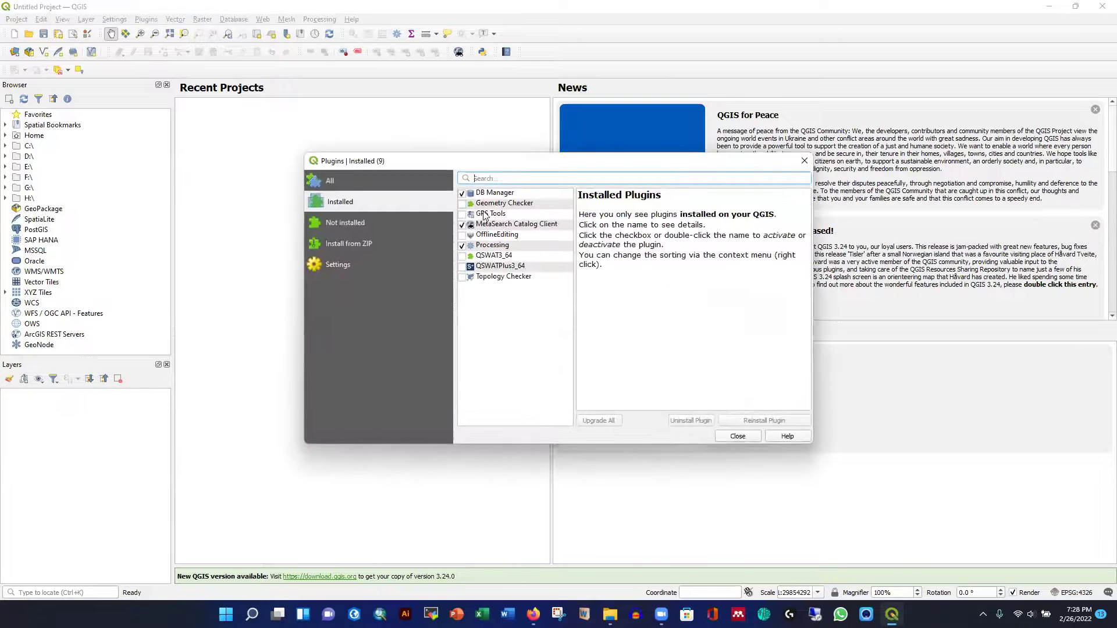
left_click_drag(499, 162, 440, 104)
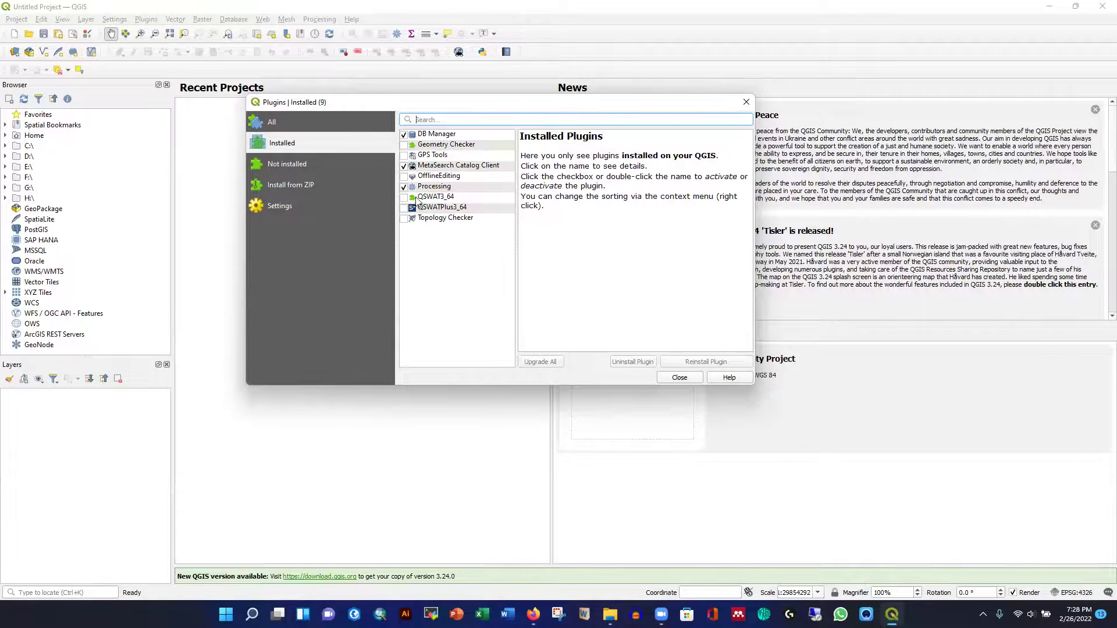
left_click(403, 197)
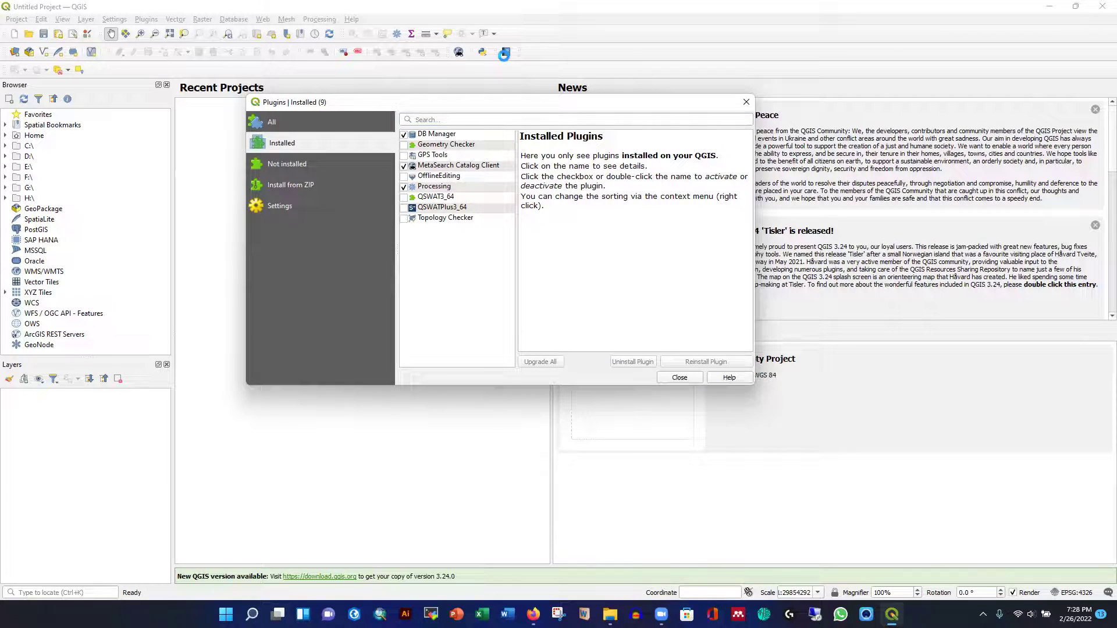
left_click(404, 208)
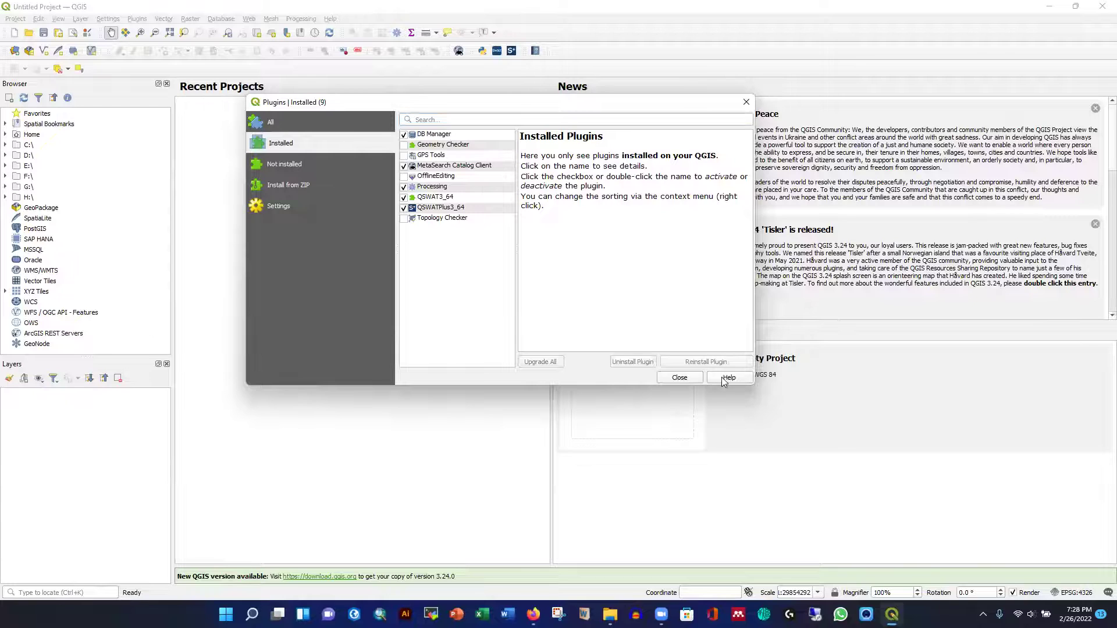
left_click(678, 377)
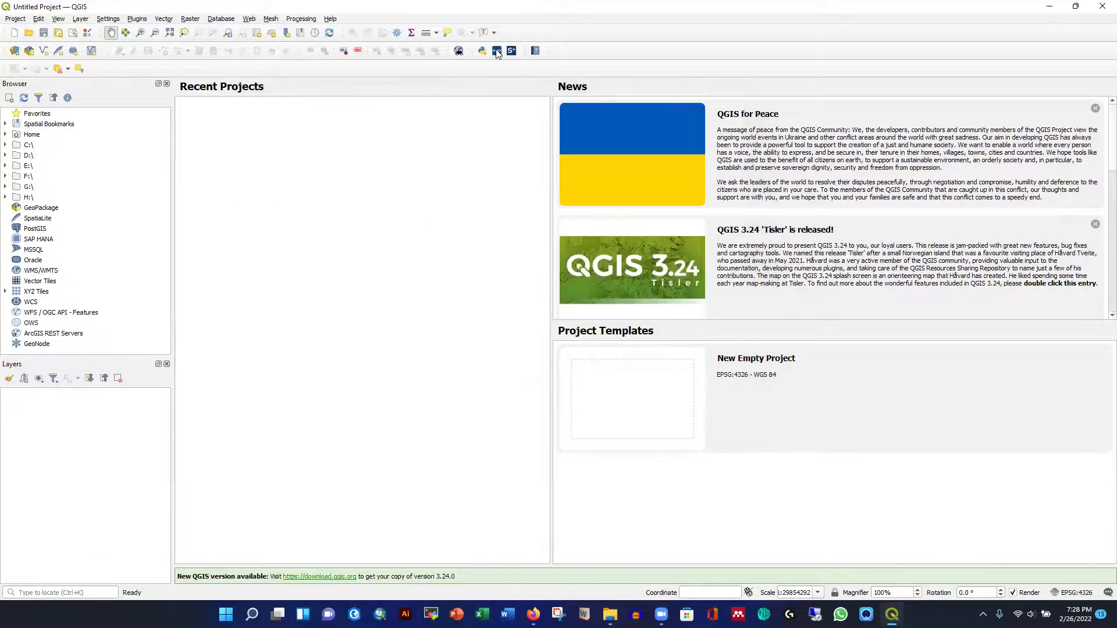
Open the QSWAT3 and QSWAT+ project windows in turn to check that both plugins load, closing each one.
left_click(496, 52)
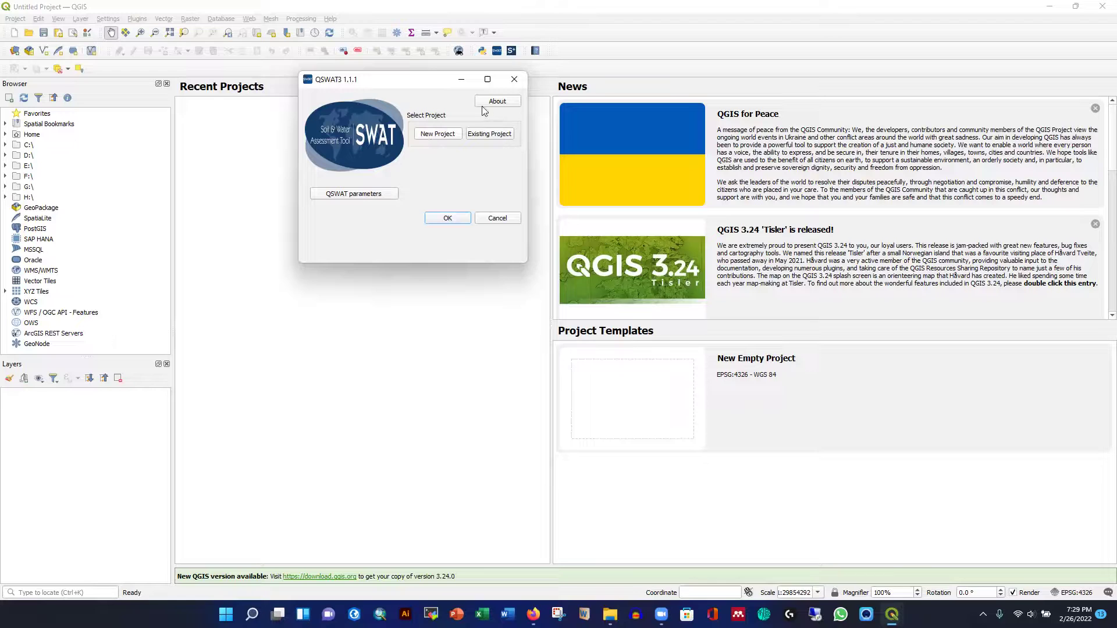
left_click(515, 79)
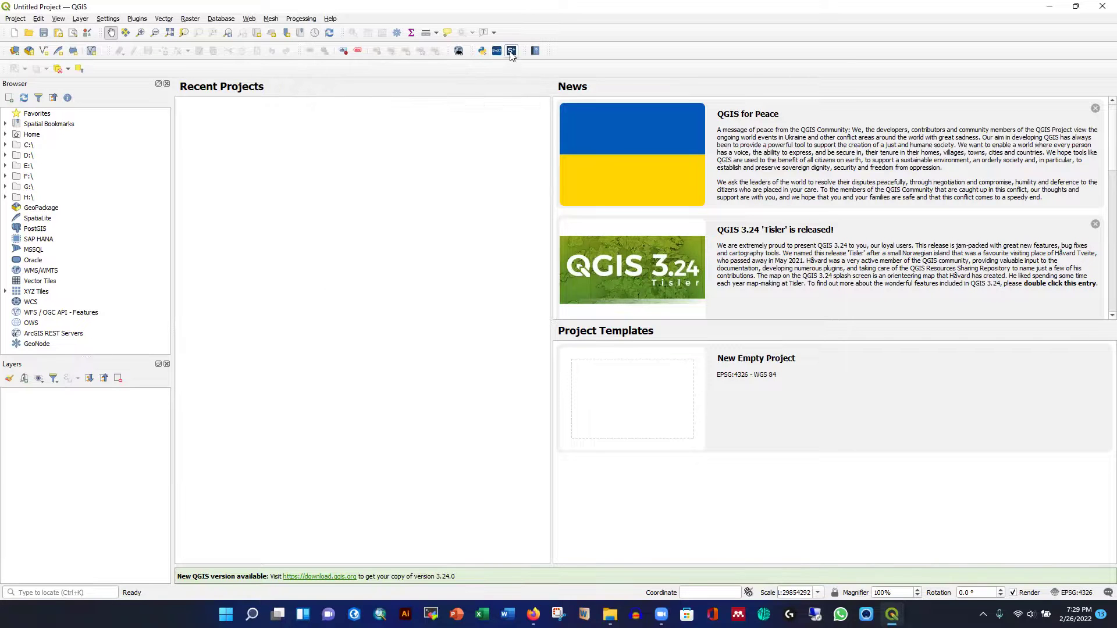
left_click(511, 51)
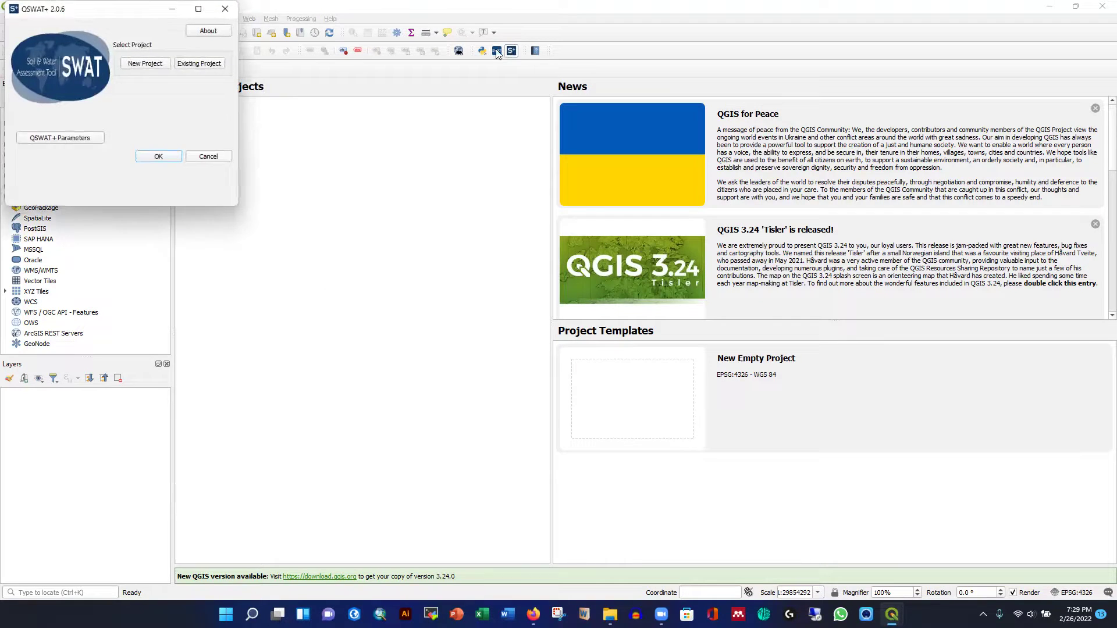
left_click_drag(114, 12, 377, 87)
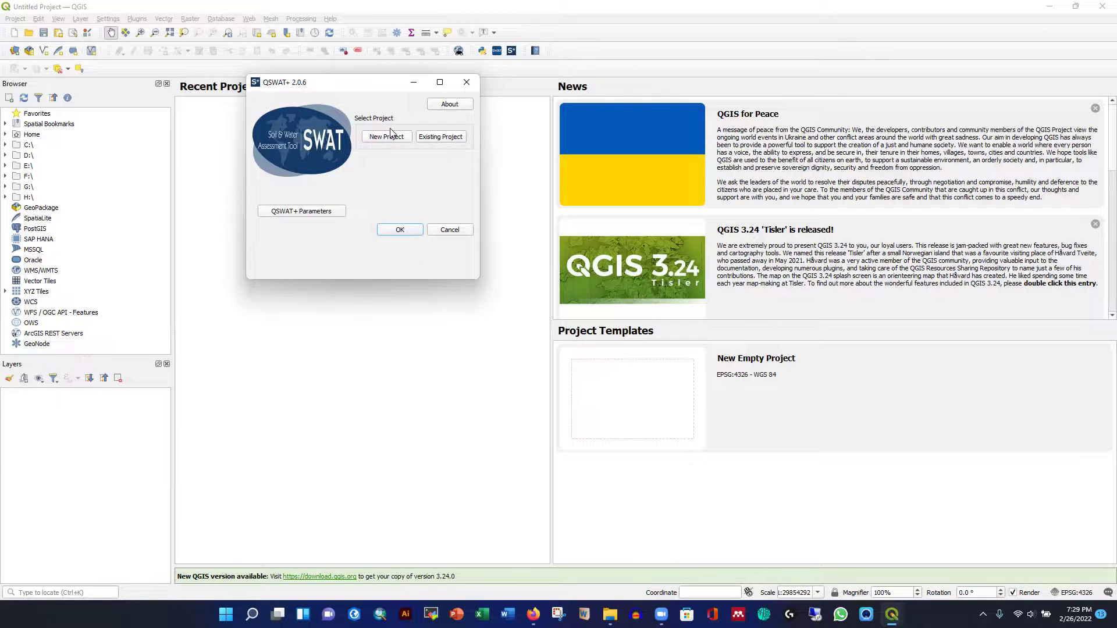
left_click(467, 83)
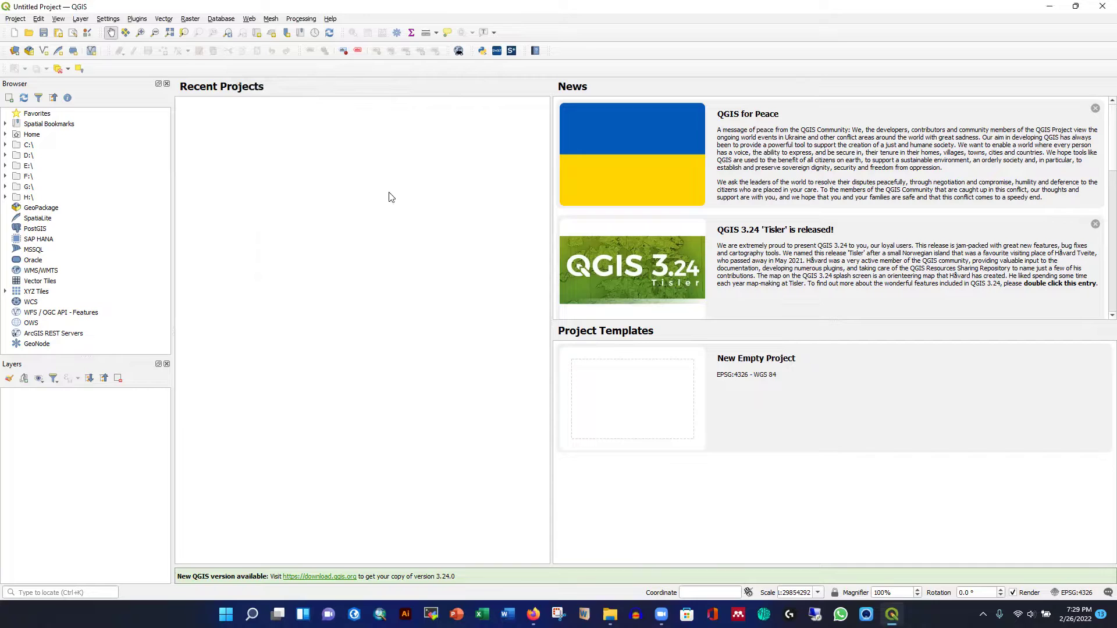